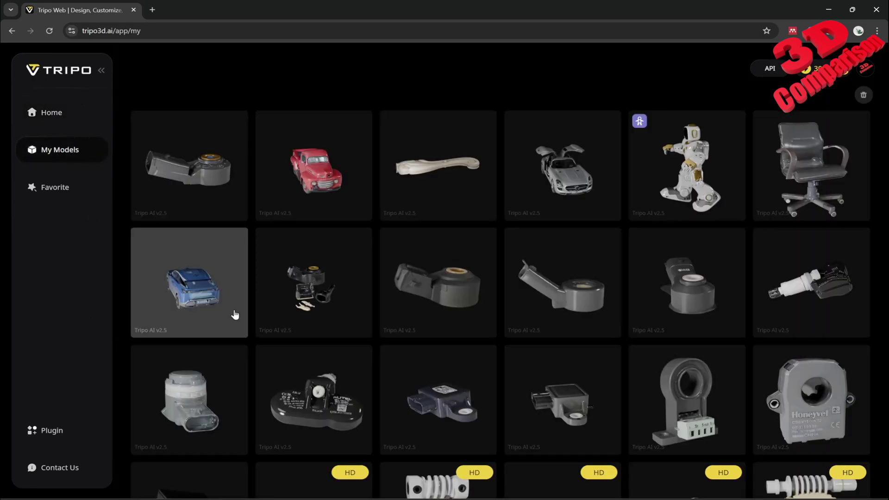
- Return to the Tripo home page, open the Tripo Studio early-access announcement, and switch to its tab
left_click(49, 113)
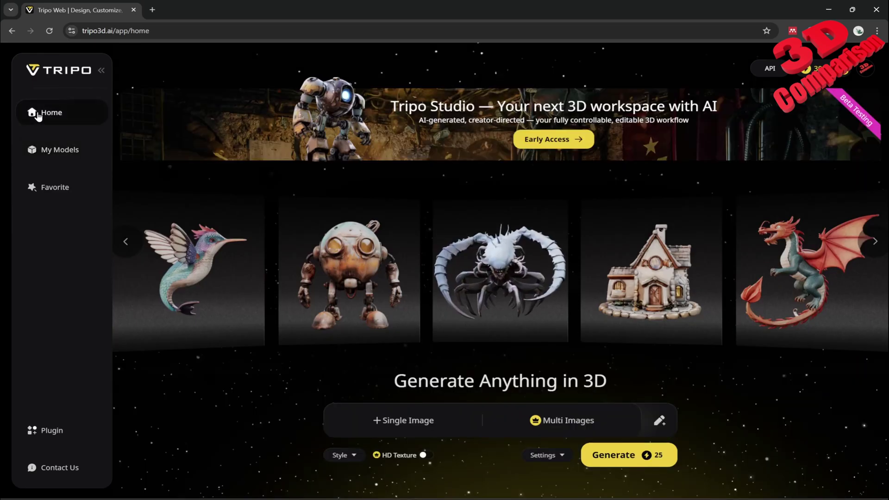
left_click(573, 145)
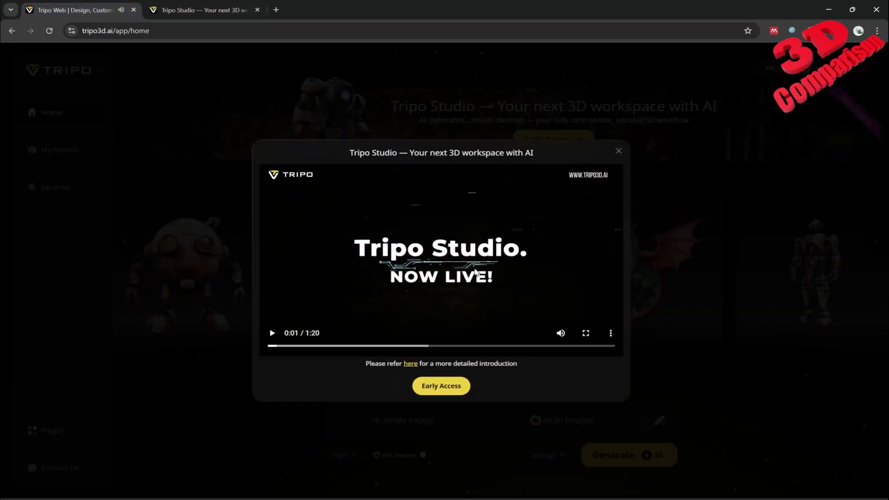
mouse_move(561, 335)
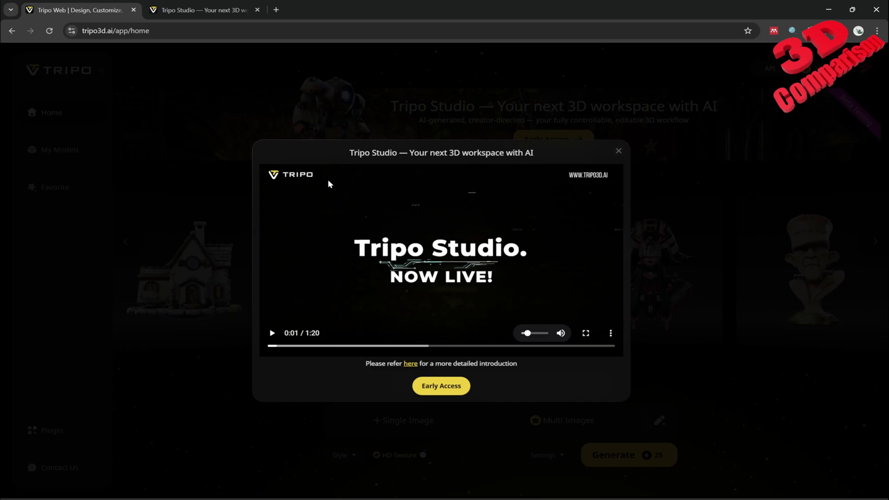
left_click(209, 10)
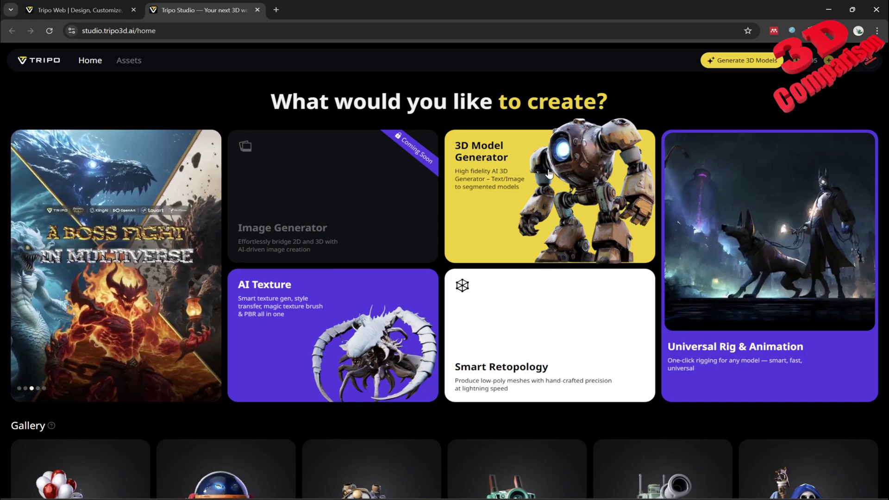
- Open the 3D Model Generator and choose One-Click generation mode
left_click(550, 173)
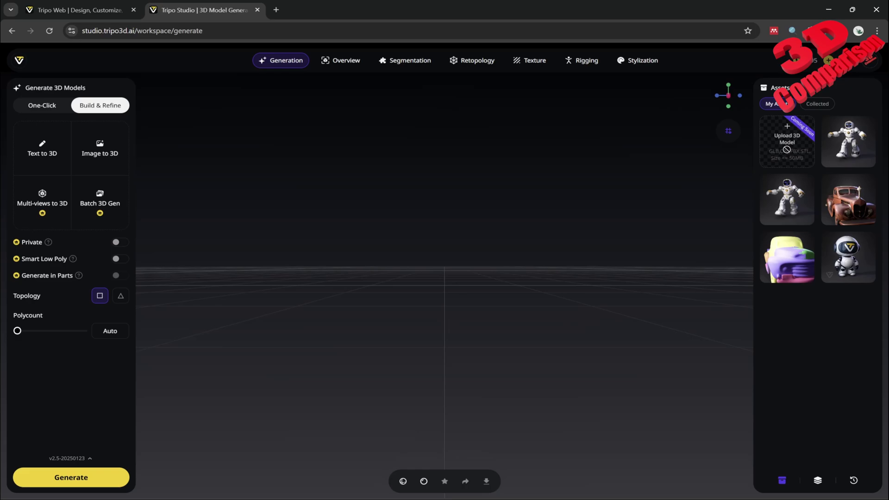
left_click(50, 110)
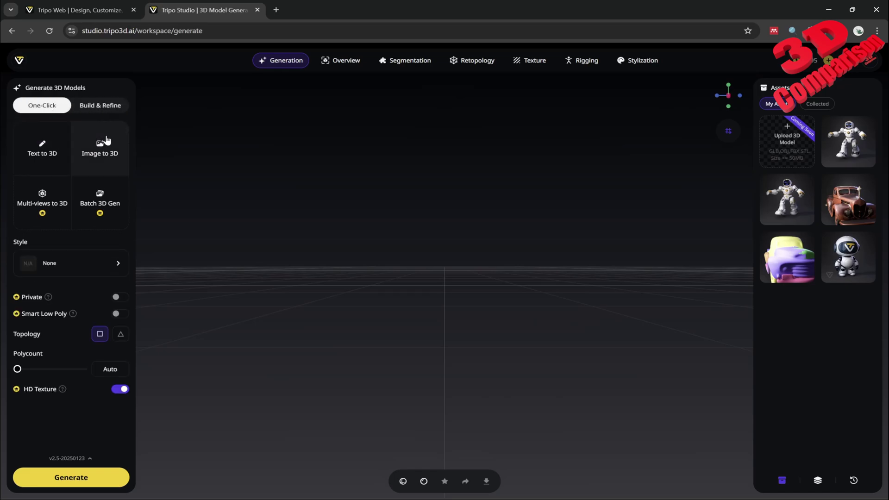
mouse_move(64, 189)
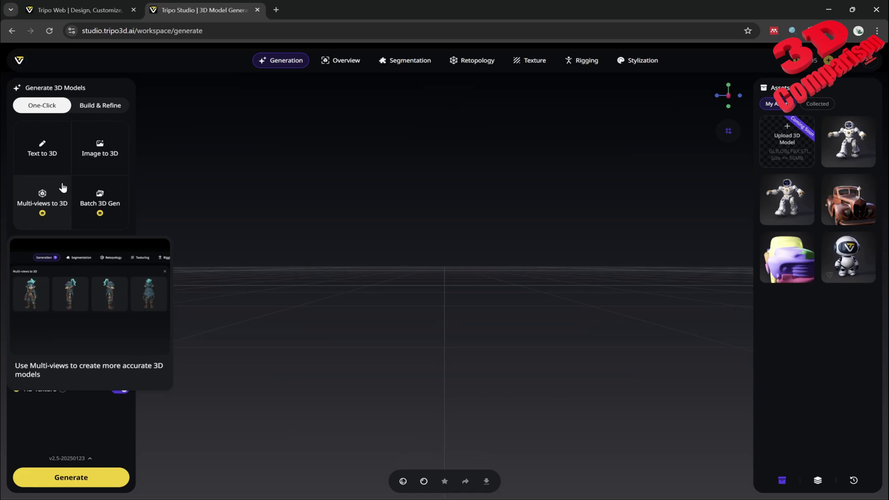
mouse_move(121, 206)
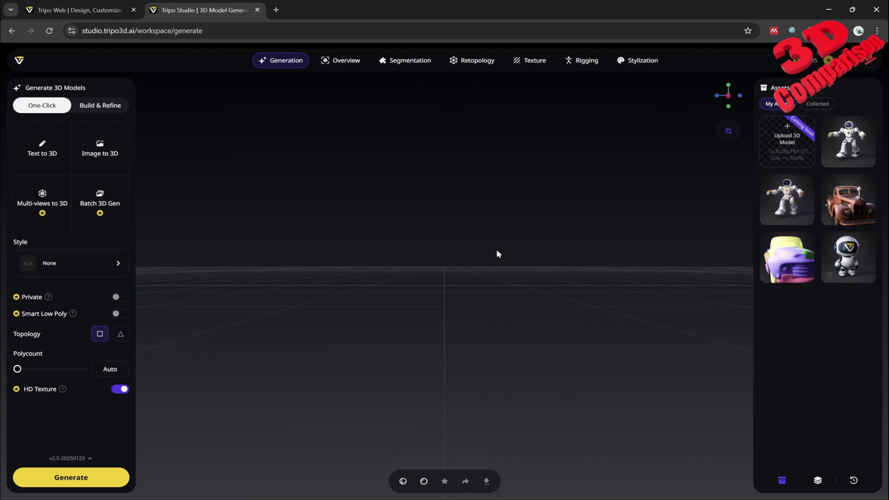
- Load the pickup truck model and zoom into a three-quarter side view
left_click(799, 253)
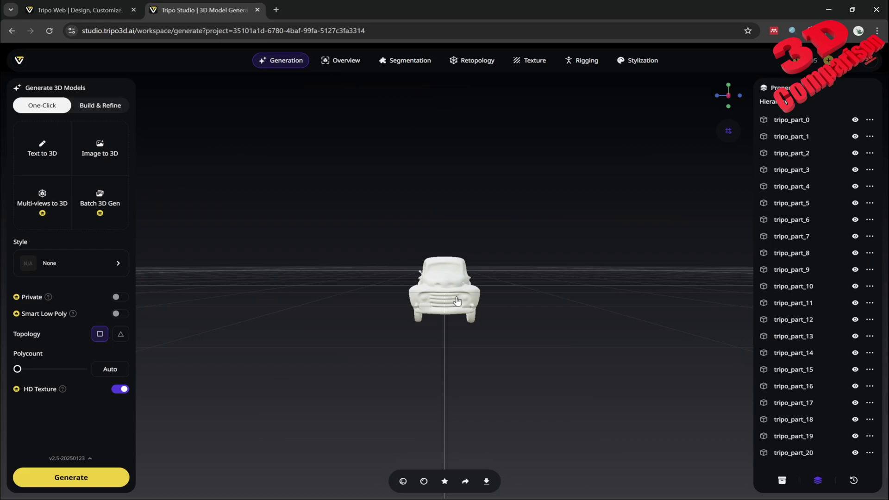
left_click(456, 300)
left_click(520, 270)
left_click_drag(505, 285, 539, 283)
scroll(540, 288, "up", 5)
- Hide and re-show tripo_part_10 and the cab part tripo_part_14
left_click(531, 294)
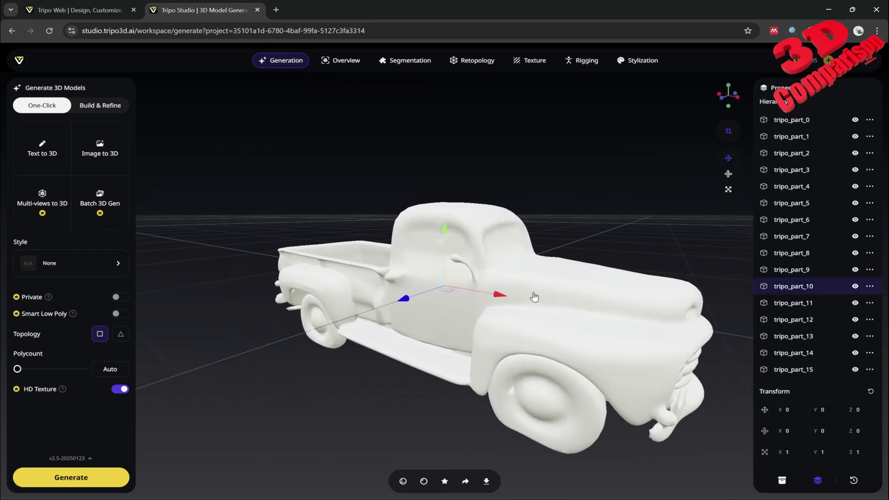
left_click(855, 288)
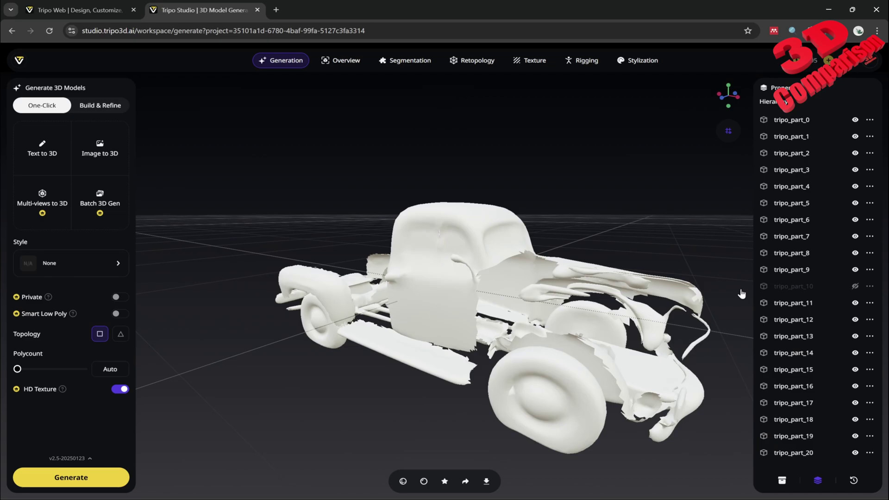
left_click(855, 286)
left_click(507, 246)
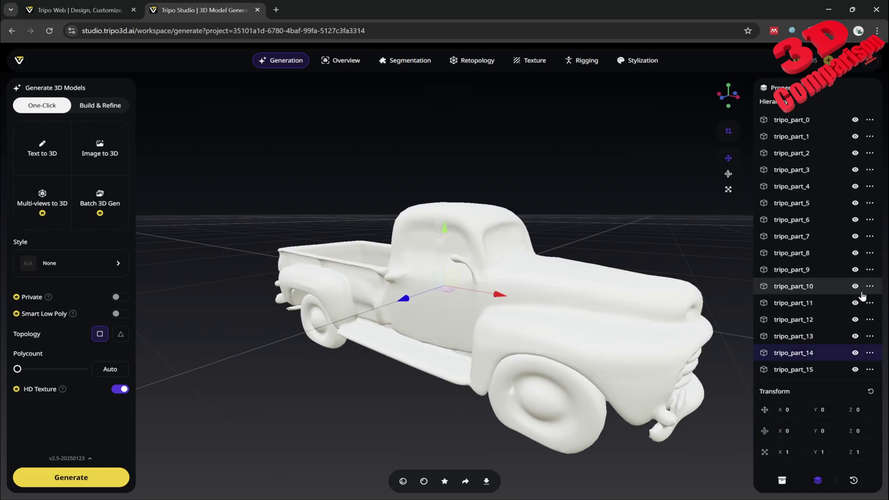
left_click(855, 354)
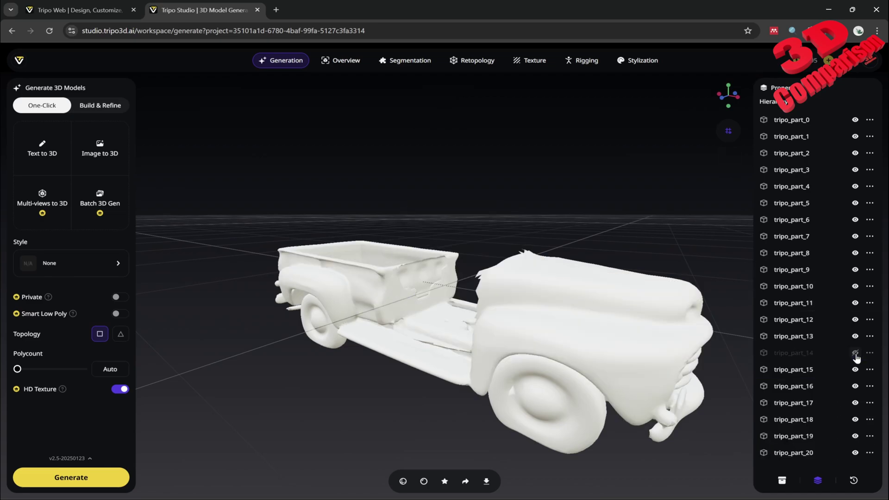
left_click(856, 354)
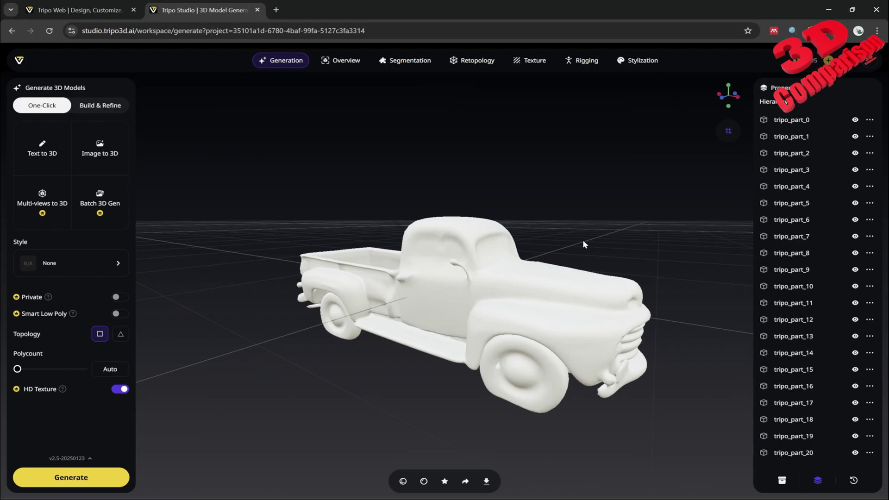
- Orbit to a higher front-left view of the truck and hide tripo_part_27
left_click_drag(582, 240, 494, 246)
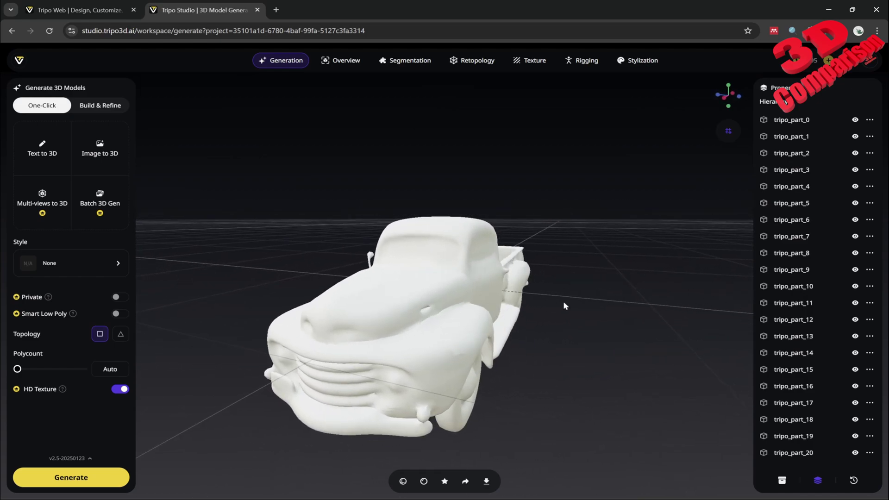
left_click_drag(566, 304, 440, 281)
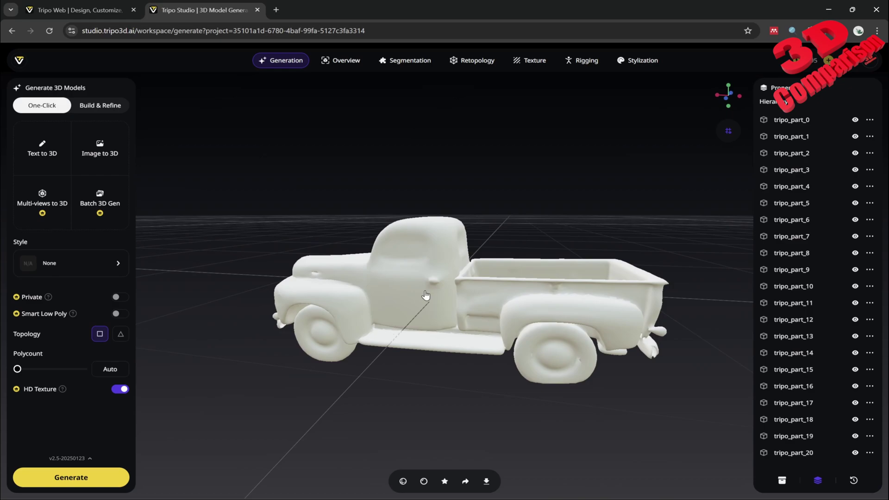
left_click_drag(323, 258, 380, 246)
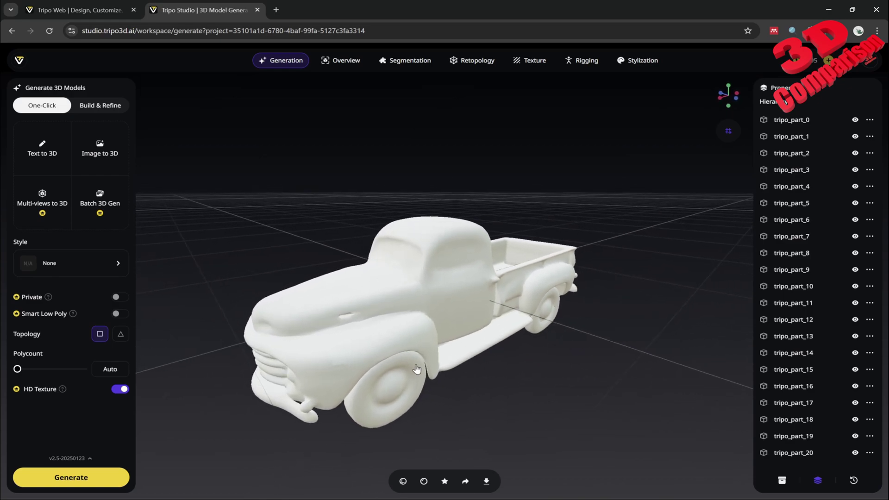
left_click(416, 278)
scroll(811, 370, "down", 5)
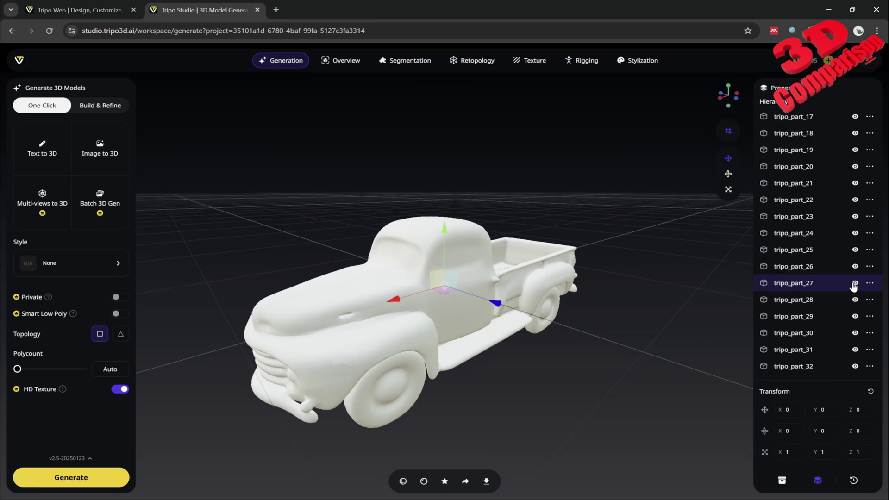
left_click(855, 283)
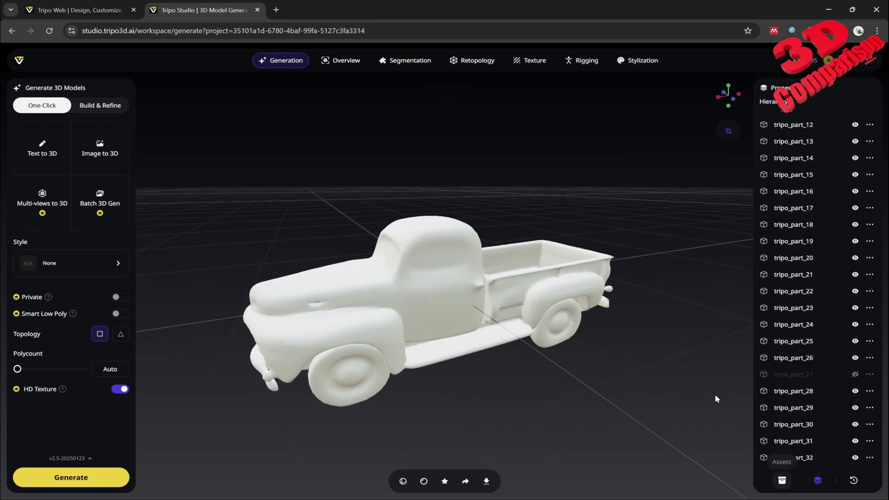
mouse_move(409, 69)
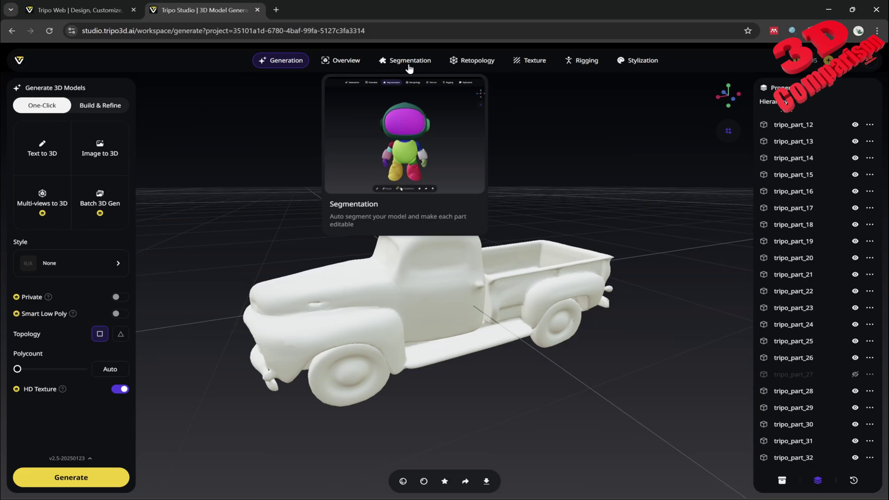
- Open the truck in Segmentation and step through the Add Part, Merge Parts, Save and Part Completion tips
left_click(409, 69)
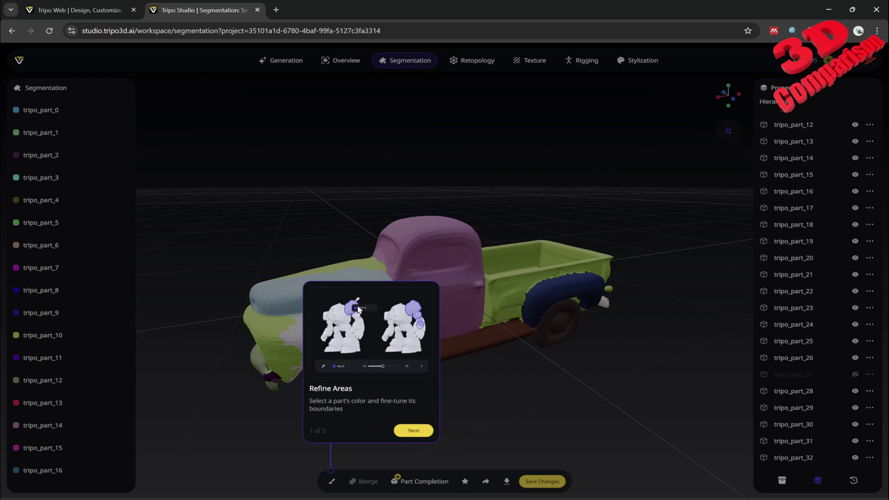
left_click(413, 430)
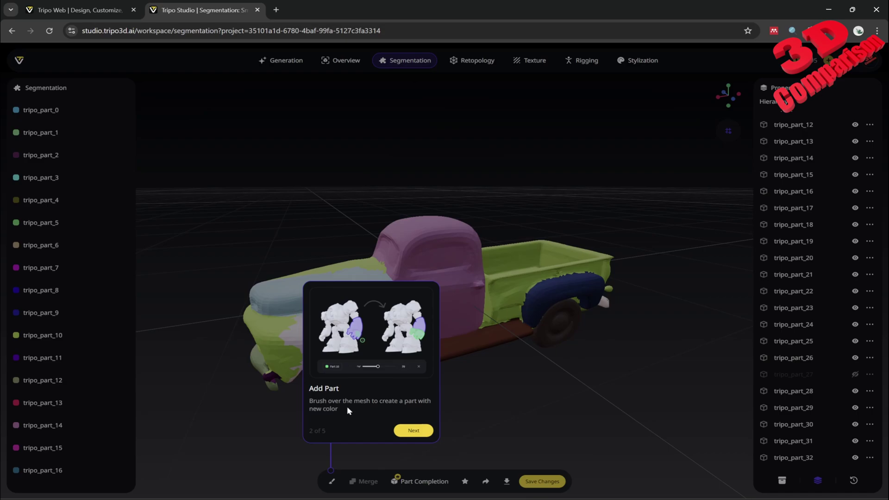
left_click(412, 431)
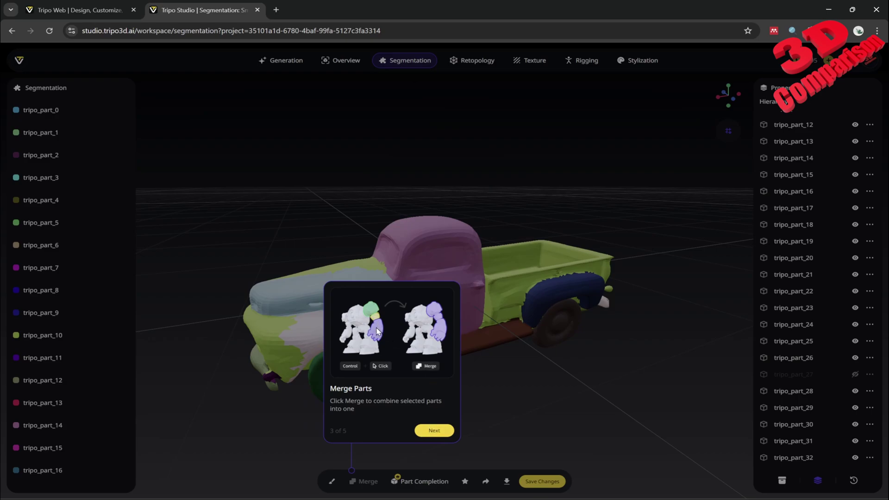
left_click(437, 432)
left_click(301, 481)
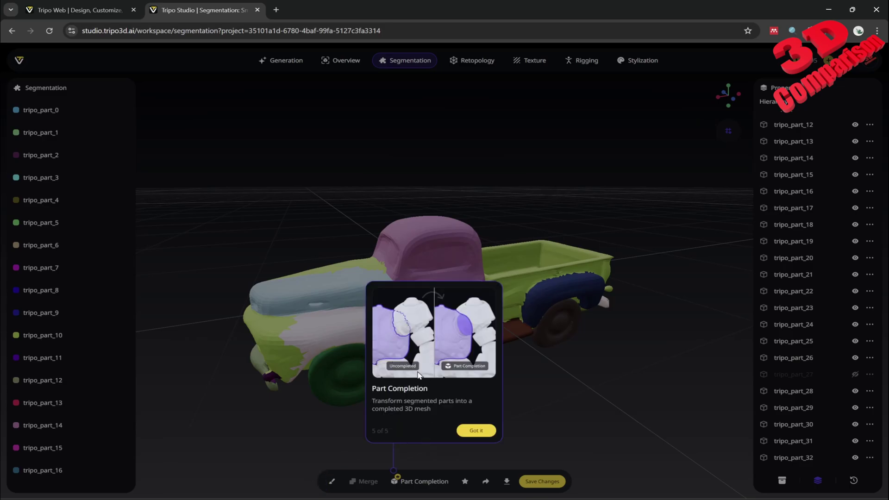
- Dismiss the walkthrough and orbit around the segmented truck, viewing it from the rear
left_click(477, 431)
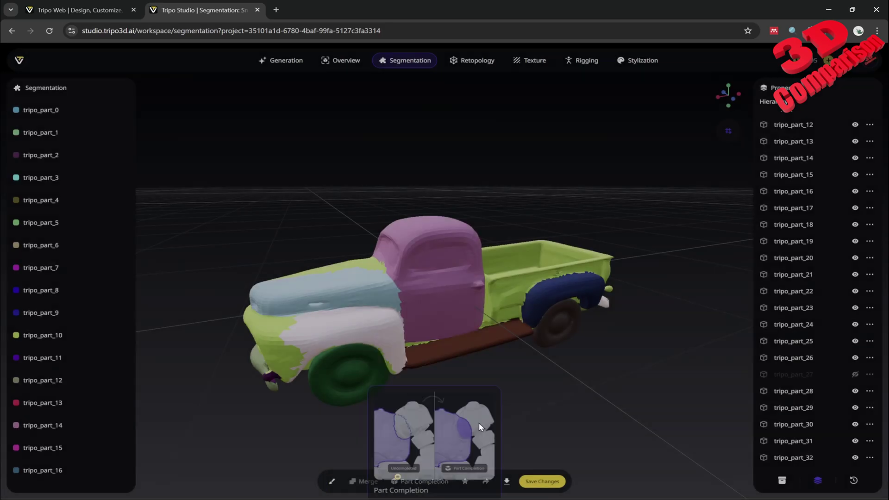
left_click_drag(488, 371, 206, 359)
left_click_drag(401, 380, 550, 287)
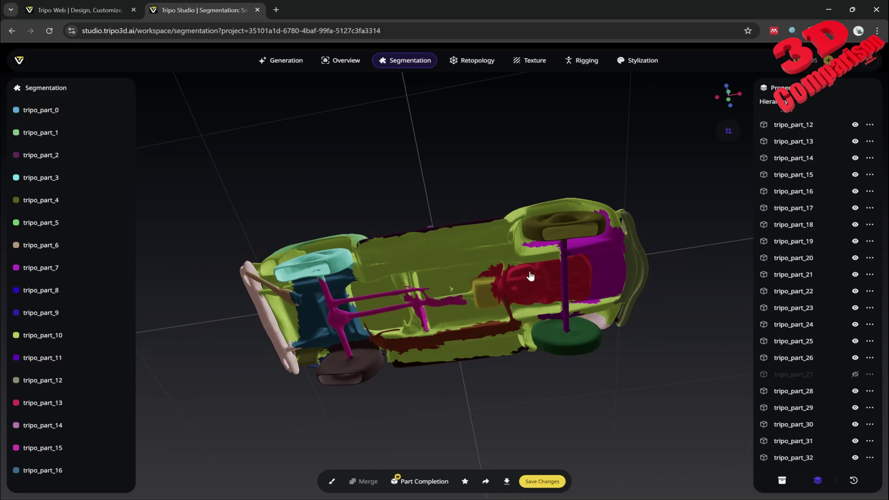
left_click_drag(529, 273, 475, 301)
- Hide tripo_part_10 to reveal the truck's inner parts, then return to the home page
left_click(535, 310)
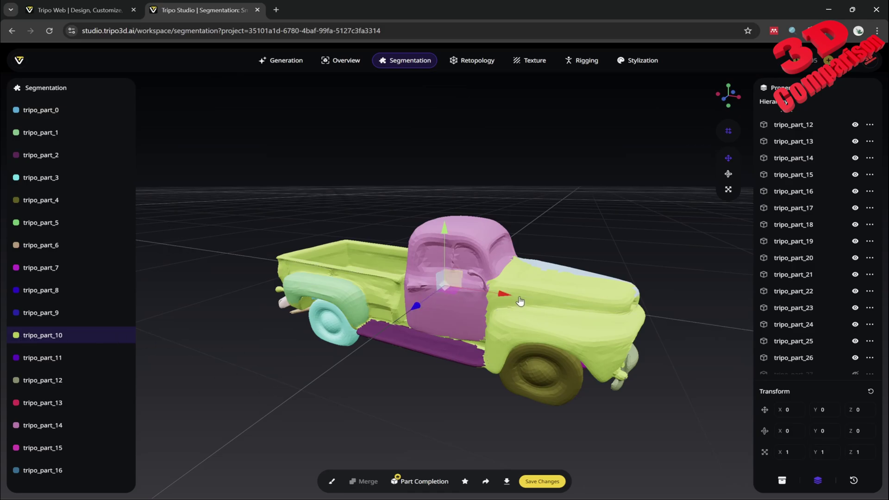
right_click(38, 332)
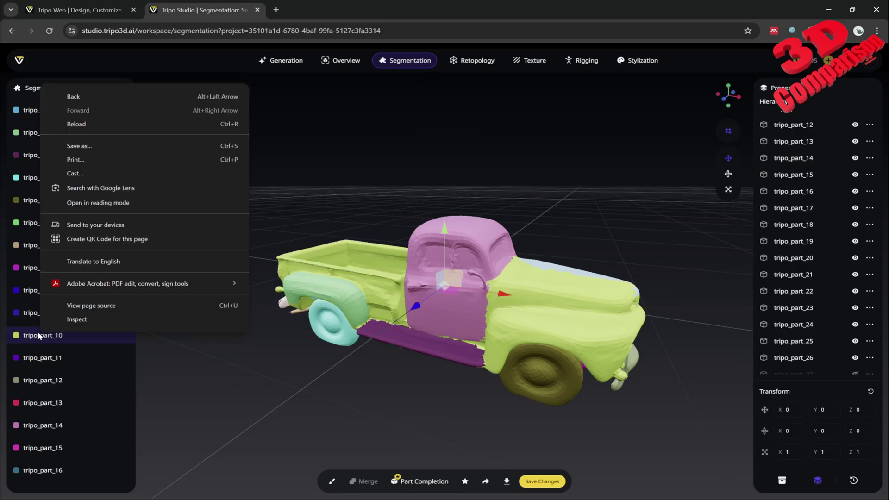
left_click(170, 361)
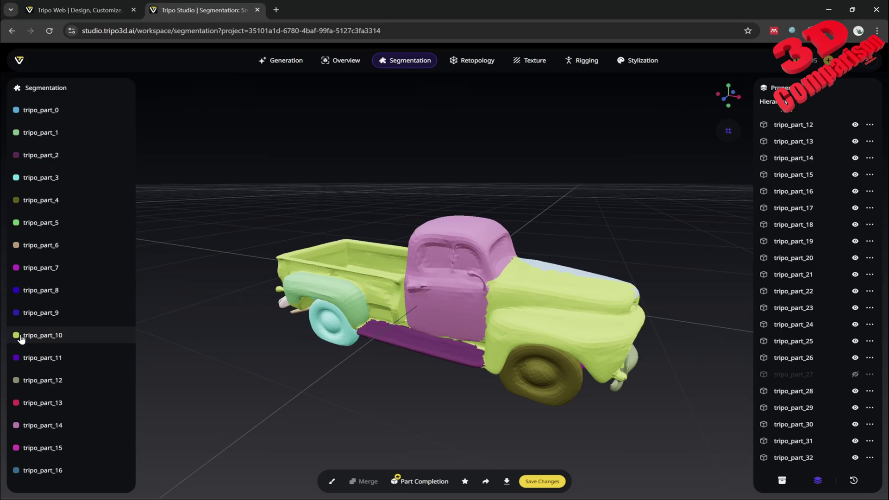
scroll(849, 195, "up", 3)
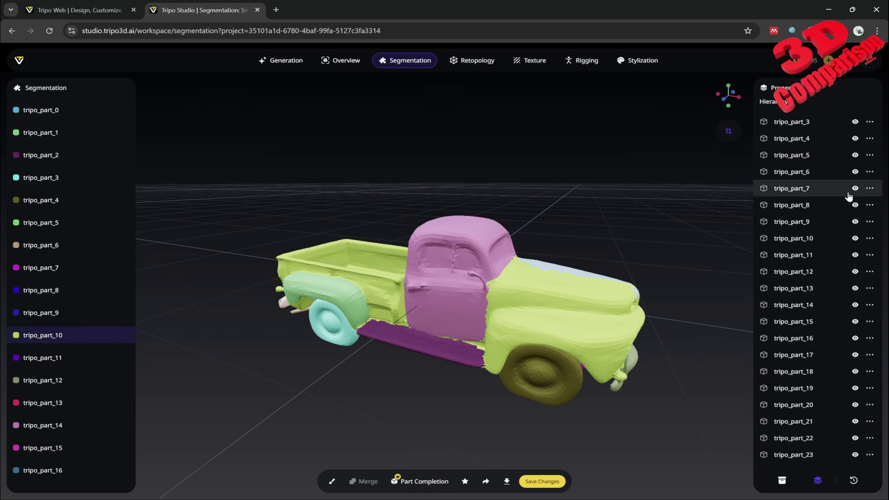
left_click(855, 239)
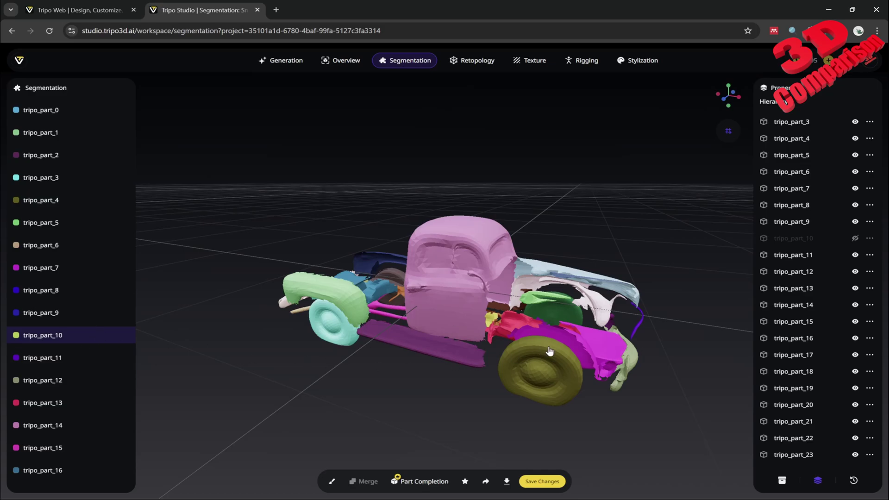
left_click_drag(550, 351, 577, 324)
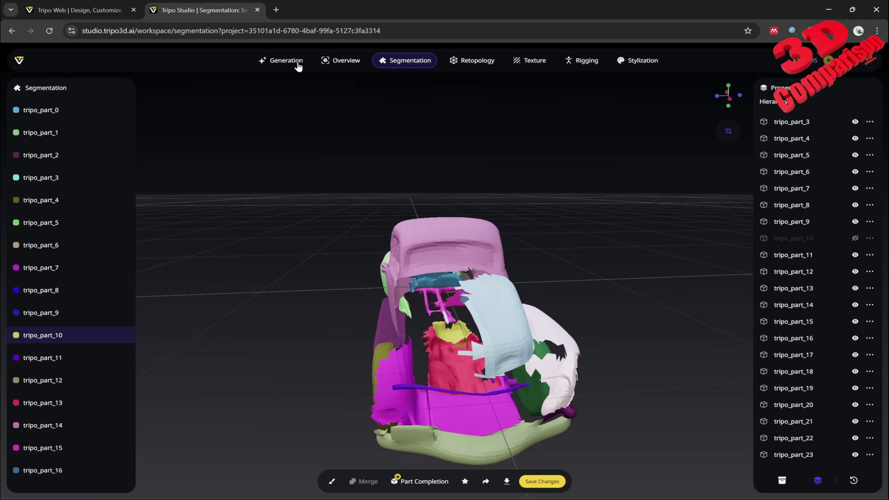
left_click(19, 60)
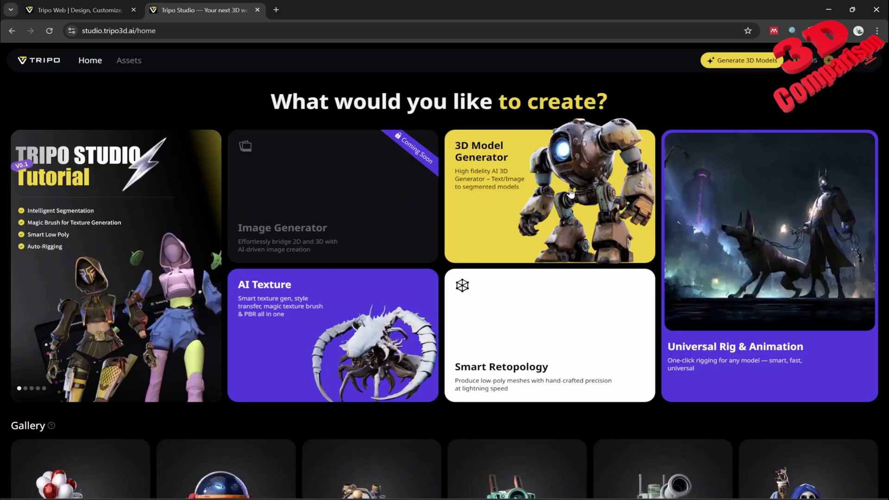
- Open the 3D Model Generator and load the rusty pickup truck, zooming in on it
left_click(572, 194)
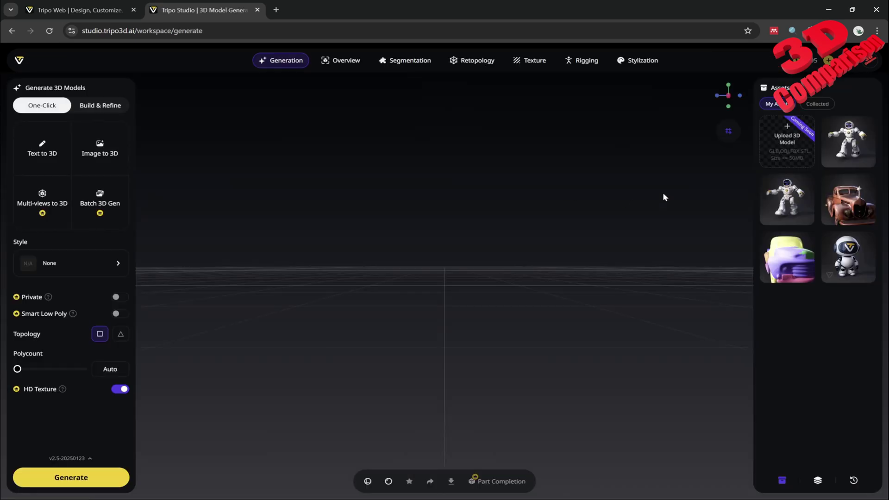
left_click(844, 212)
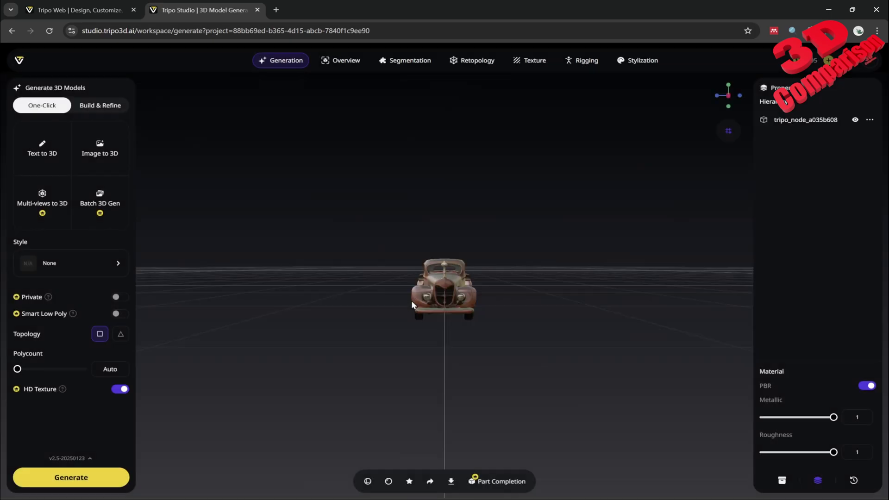
left_click_drag(412, 301, 494, 313)
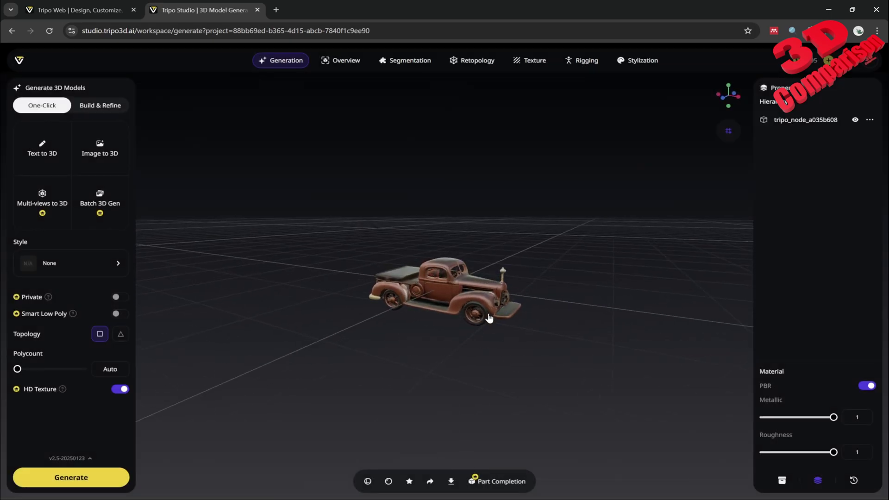
scroll(496, 314, "up", 2)
scroll(496, 313, "up", 4)
left_click(459, 317)
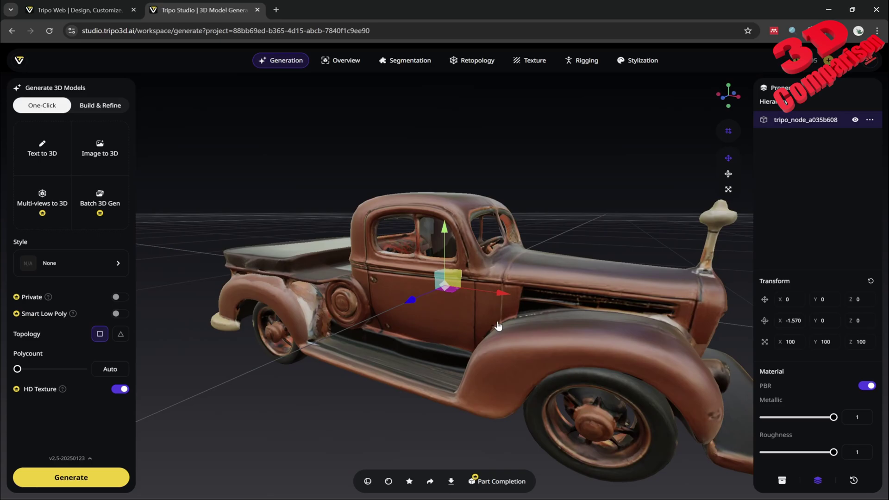
- Orbit beneath the truck to inspect its underside
left_click(399, 410)
left_click_drag(400, 410, 378, 321)
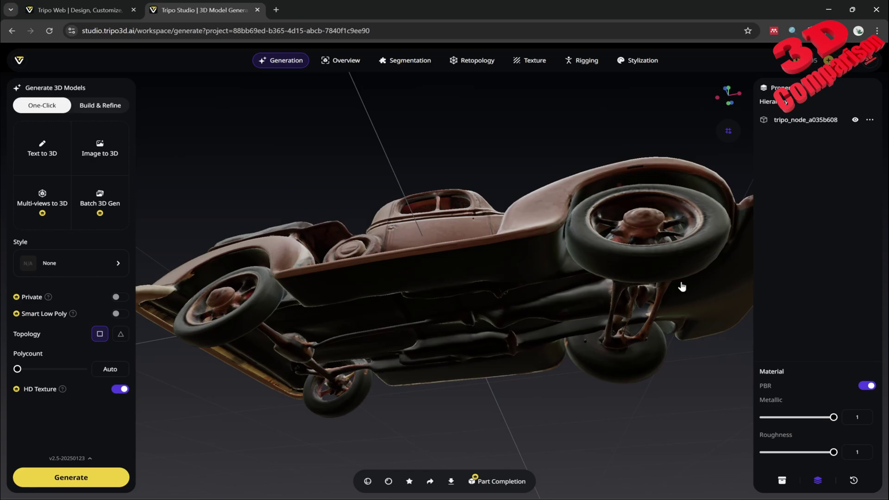
left_click(389, 362)
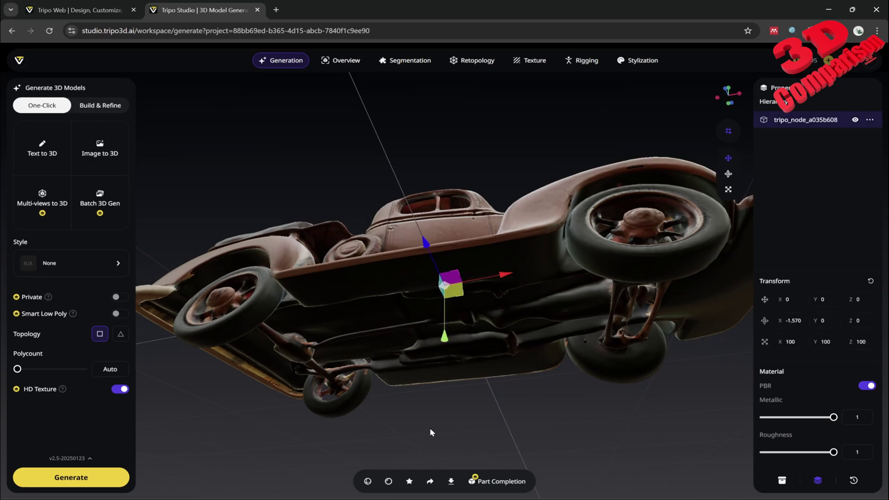
left_click_drag(431, 429, 319, 368)
left_click_drag(662, 398, 631, 331)
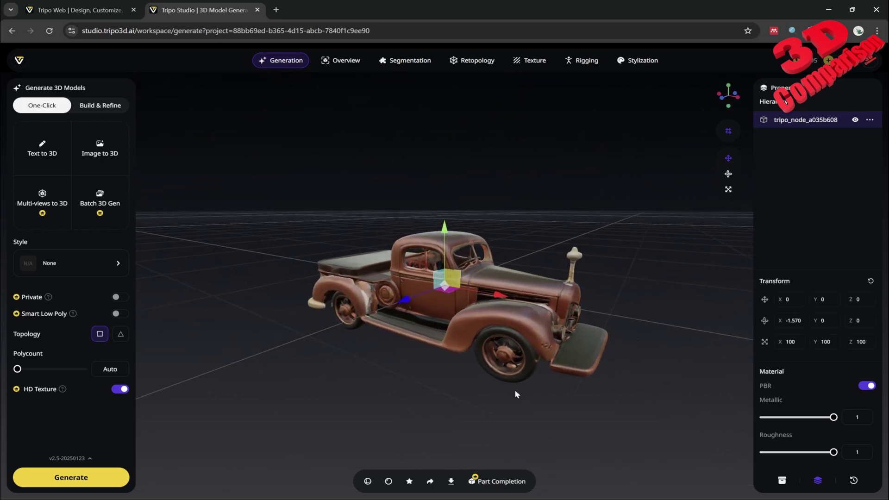
left_click_drag(424, 383, 439, 395)
- Swing back to a front three-quarter view of the truck
scroll(503, 342, "up", 6)
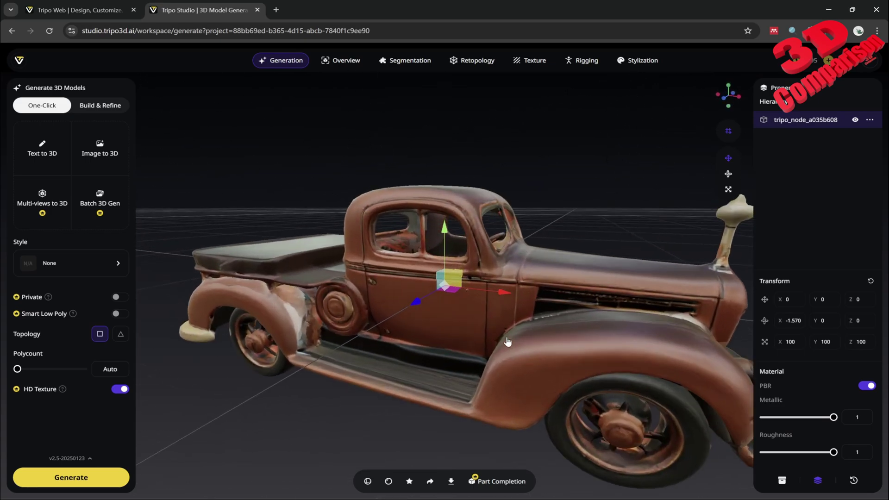
left_click_drag(605, 207, 554, 200)
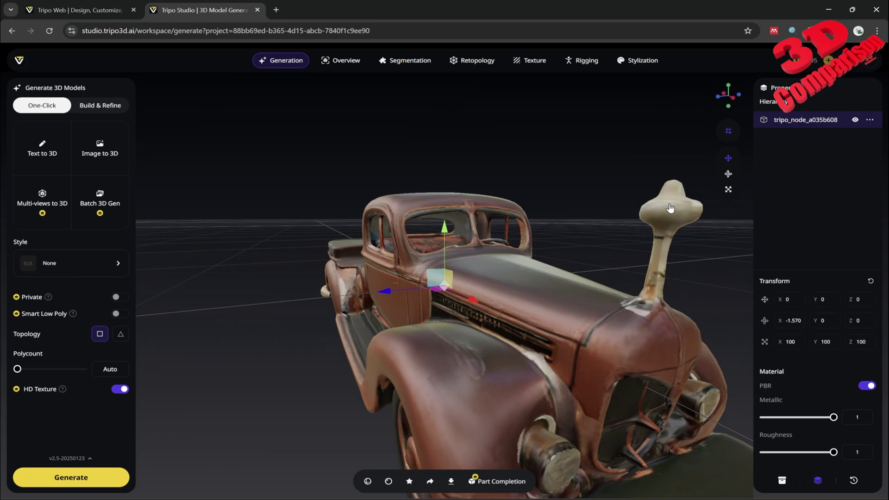
left_click_drag(651, 231, 635, 261)
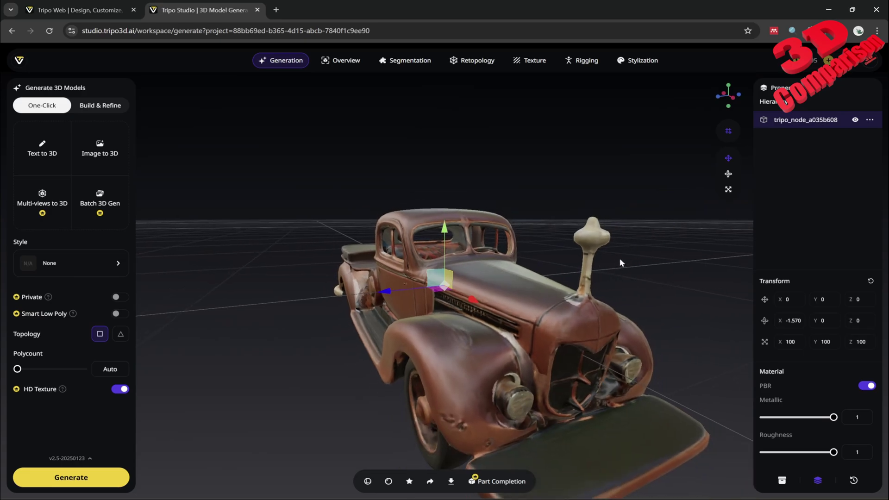
scroll(623, 263, "down", 3)
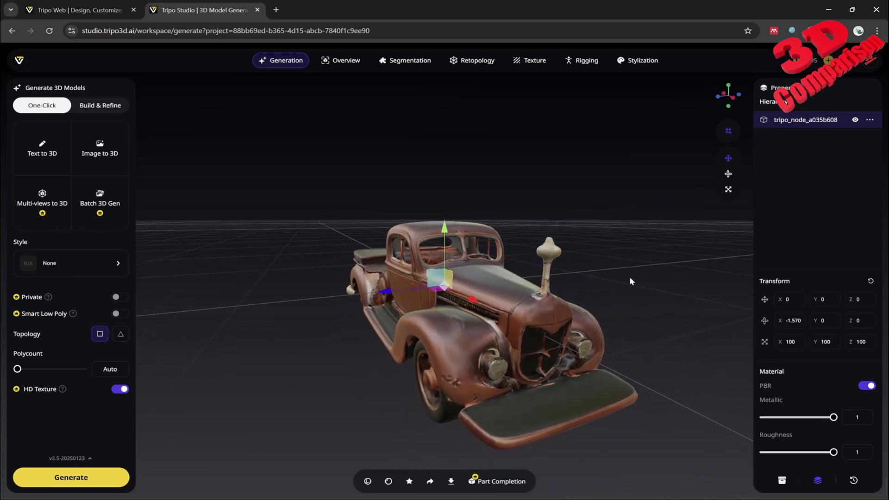
mouse_move(393, 71)
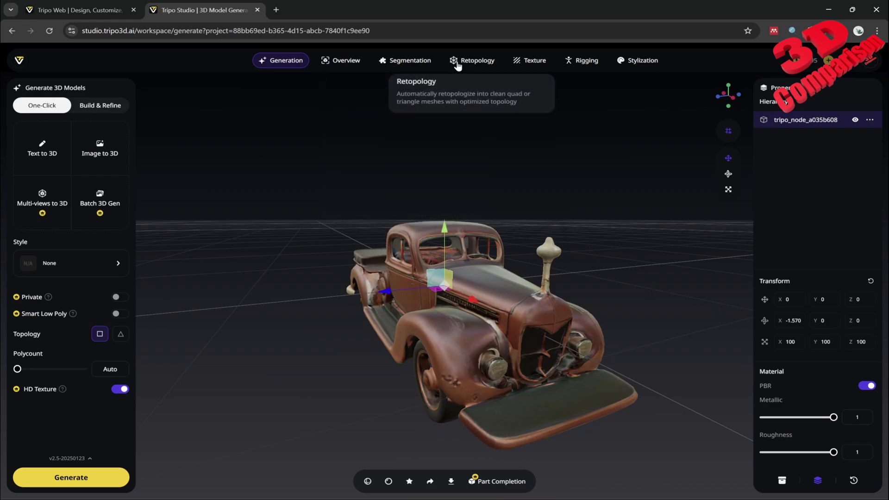
mouse_move(541, 64)
mouse_move(586, 62)
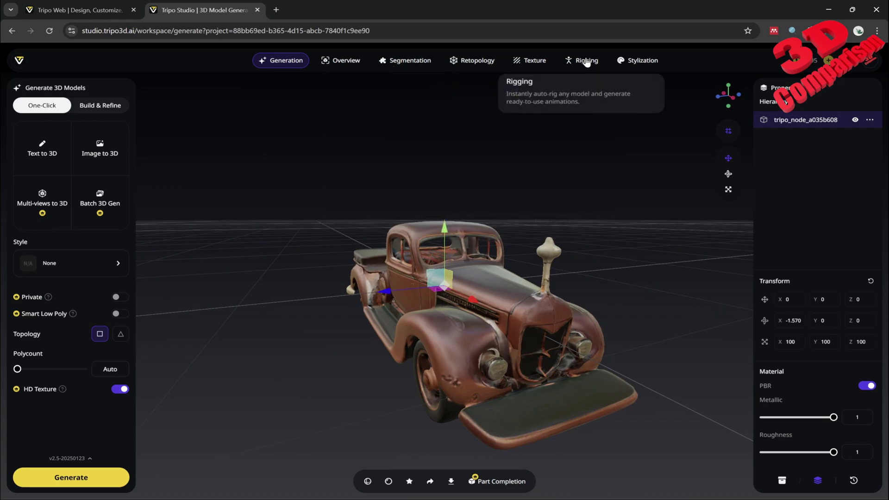
- Load the white robot model tripo_node_ed25d8c5 into the generator workspace and orbit around it
left_click(19, 60)
left_click(551, 194)
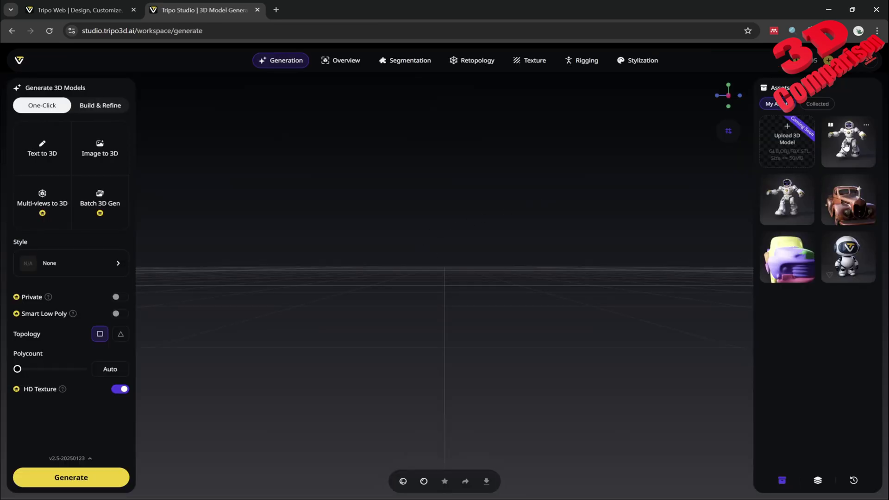
left_click(792, 203)
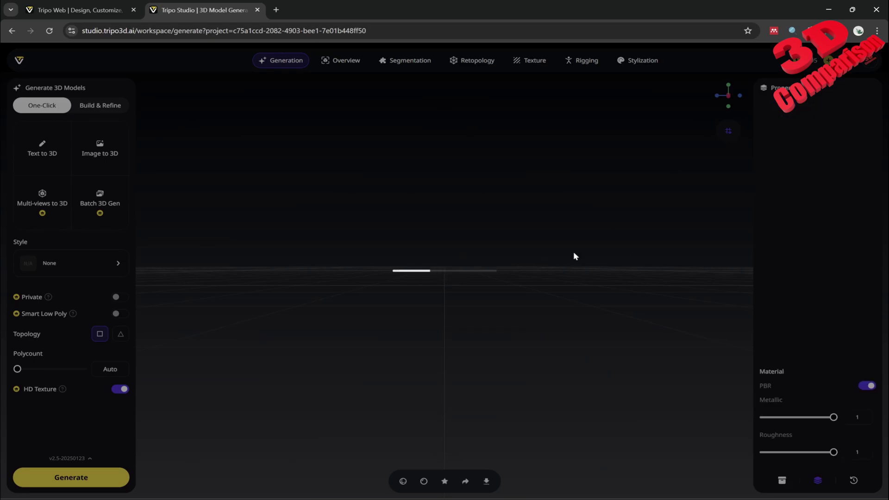
scroll(520, 303, "up", 5)
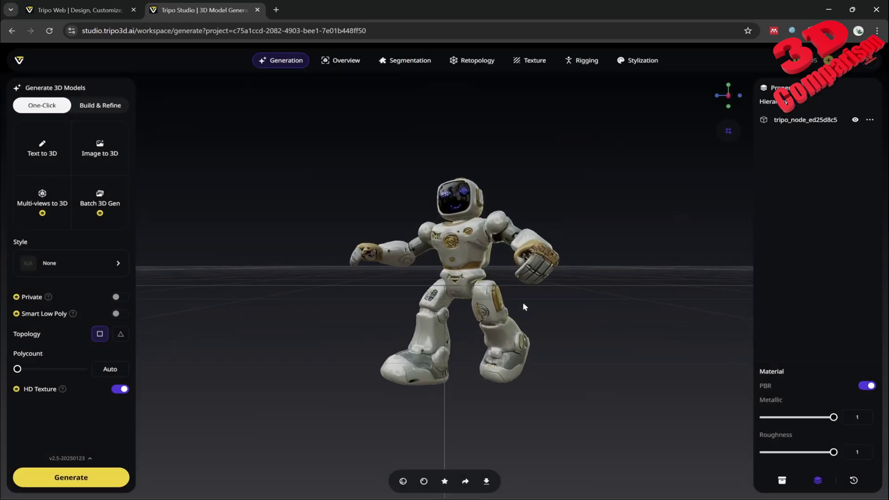
left_click(475, 291)
left_click(525, 265)
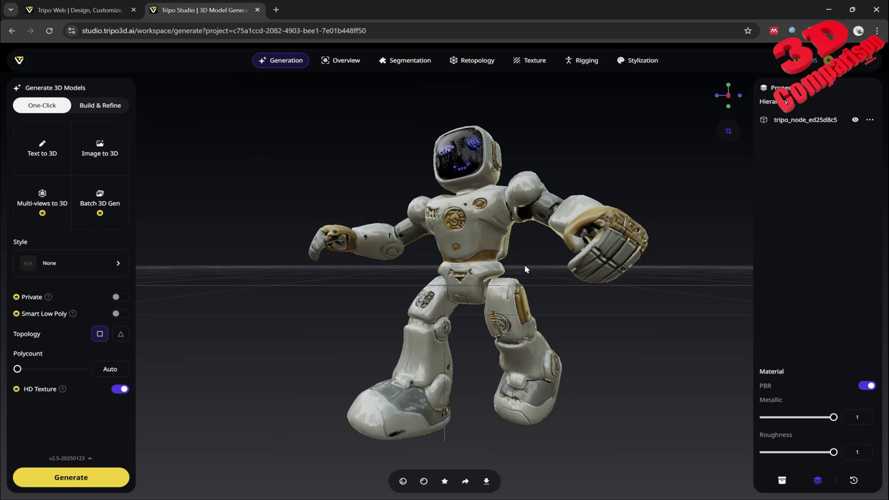
mouse_move(524, 265)
left_mouse_down()
mouse_move(551, 287)
mouse_move(650, 288)
mouse_move(519, 280)
left_mouse_up()
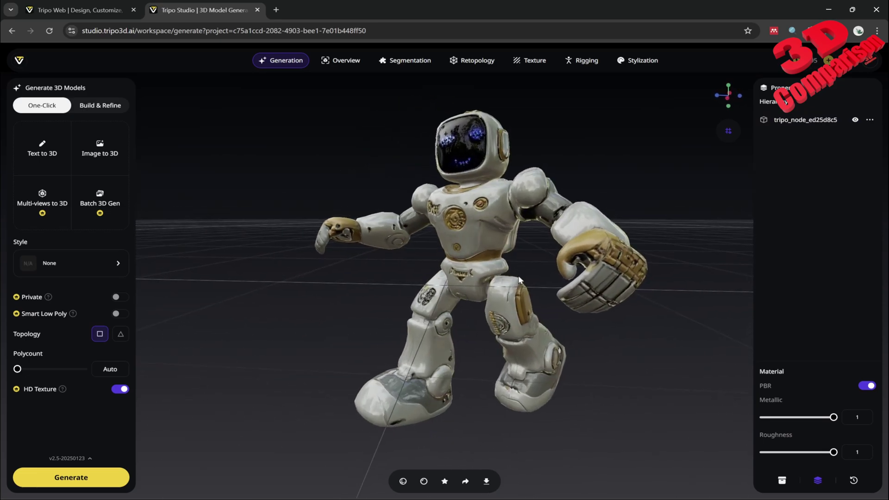
- Open the robot in the Segmentation view and start automatic segmentation
left_click(406, 63)
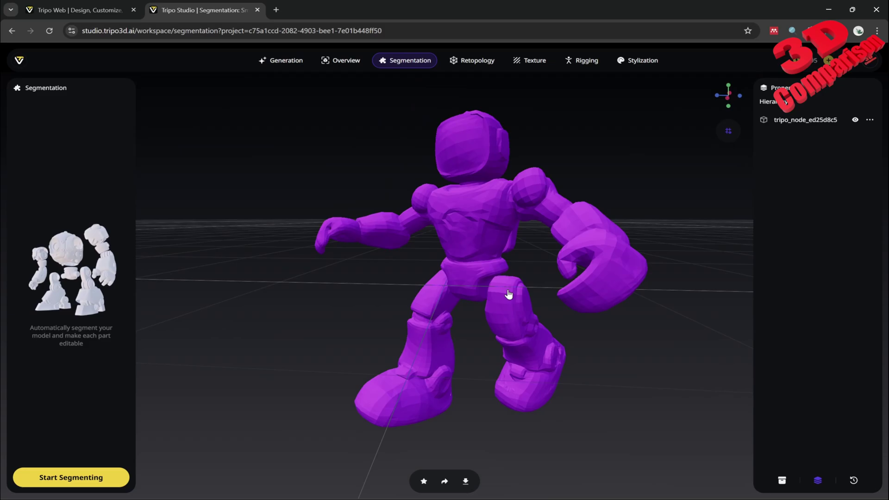
left_click_drag(390, 194, 351, 166)
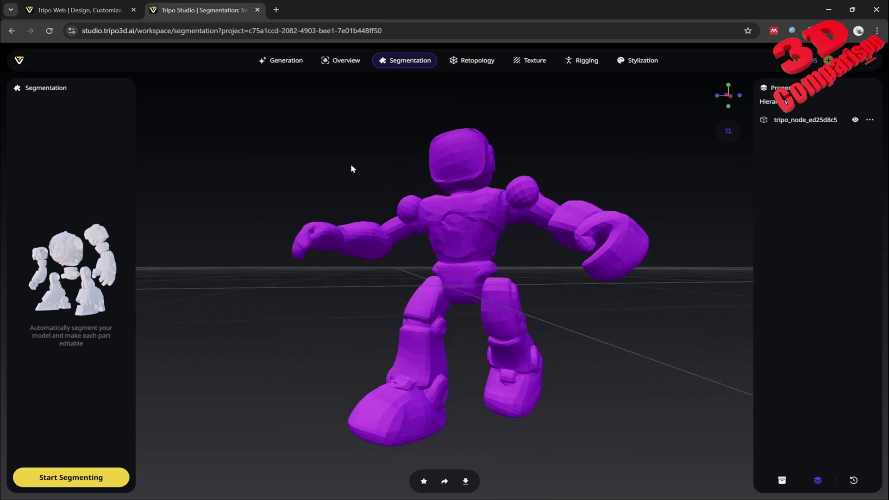
left_click(102, 481)
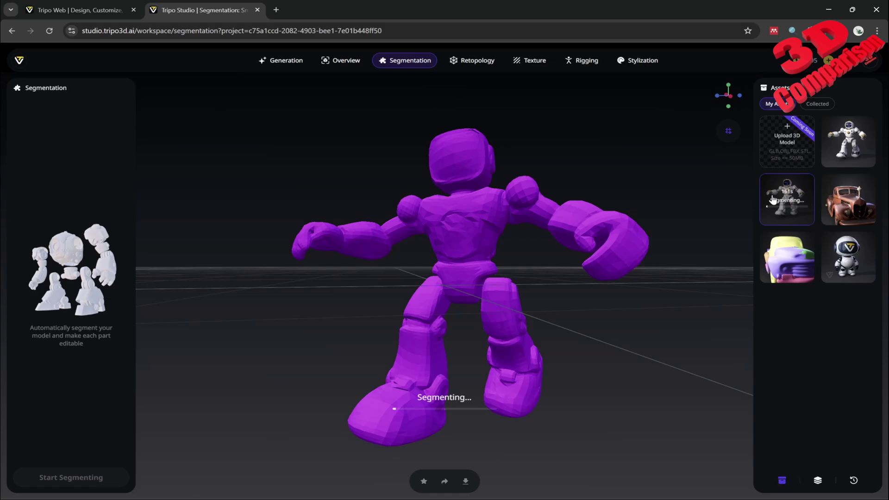
- Load the other robot asset, tripo_node_c743a525, and view it textured from the back
left_click(863, 147)
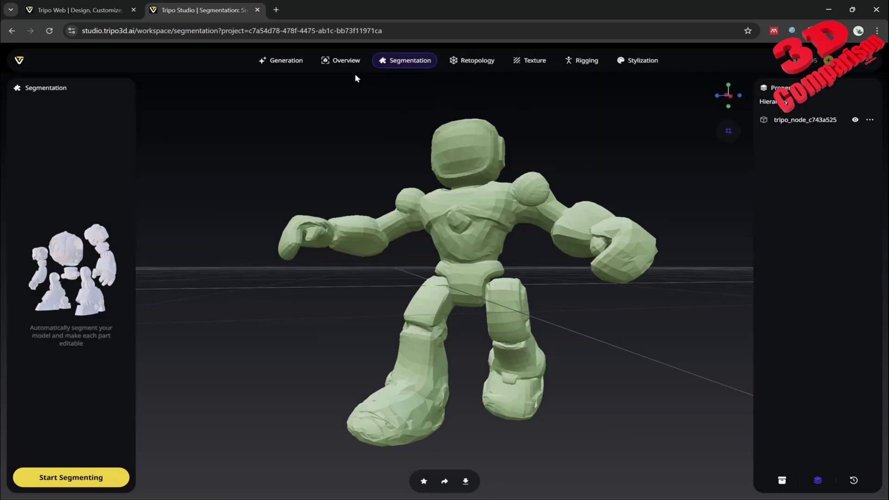
left_click(292, 64)
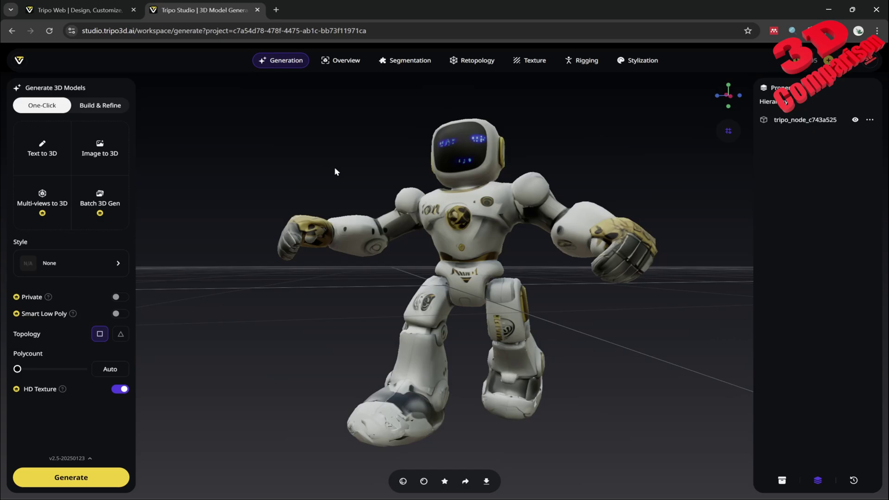
left_click_drag(336, 171, 311, 187)
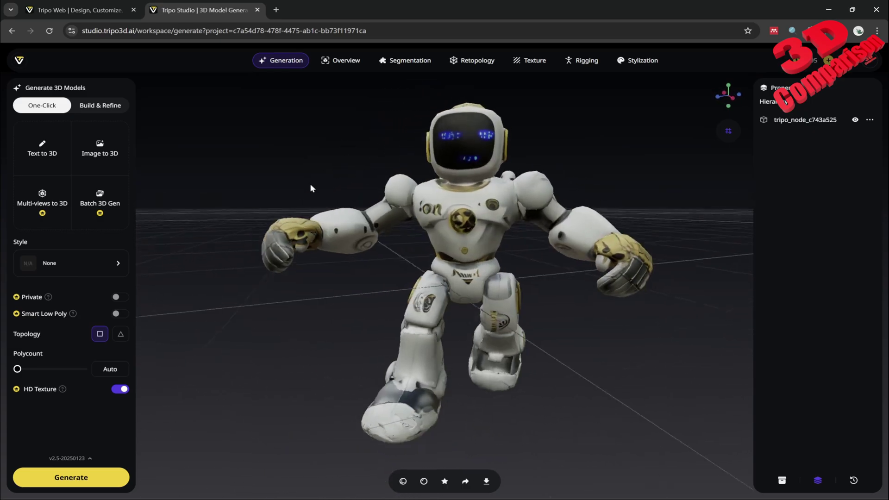
- Auto-rig the robot as a humanoid and orbit around the rigged result
left_click(585, 61)
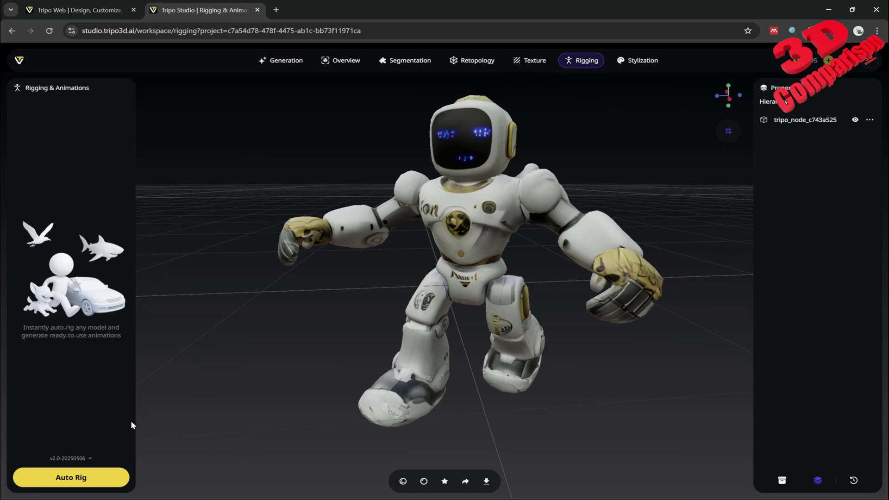
left_click(75, 478)
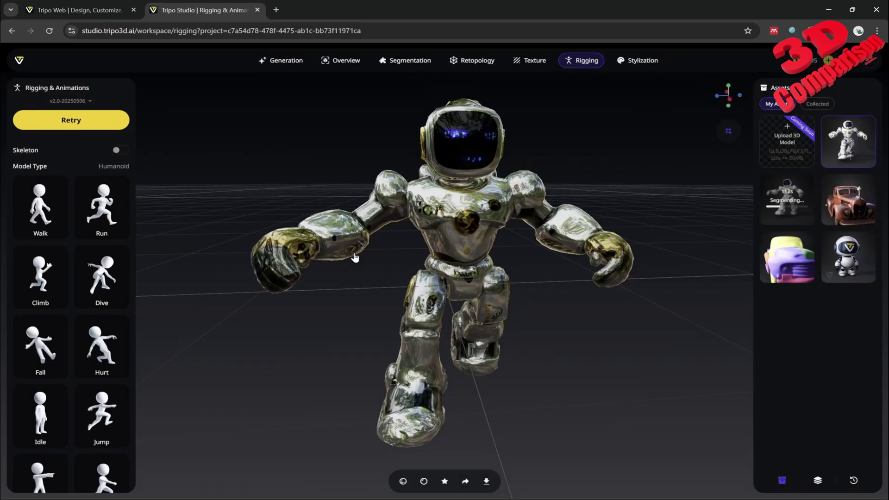
left_click_drag(410, 320, 416, 454)
left_click_drag(551, 316, 415, 198)
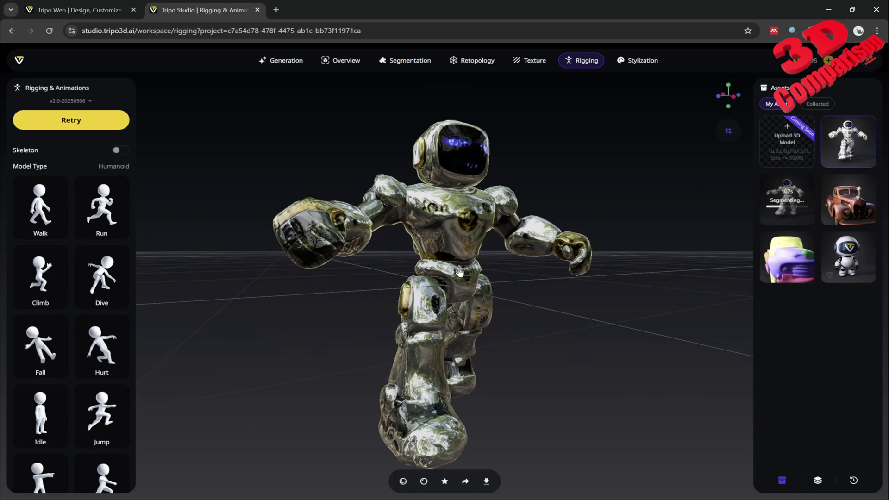
- Toggle Wireframe and Solid shading on and off, then view the robot from below
left_click(405, 482)
left_click(405, 481)
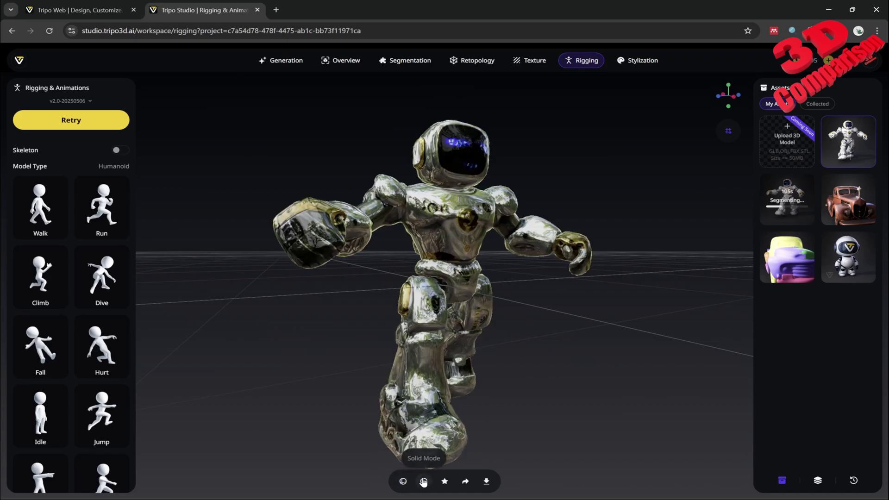
left_click(424, 481)
left_click(424, 482)
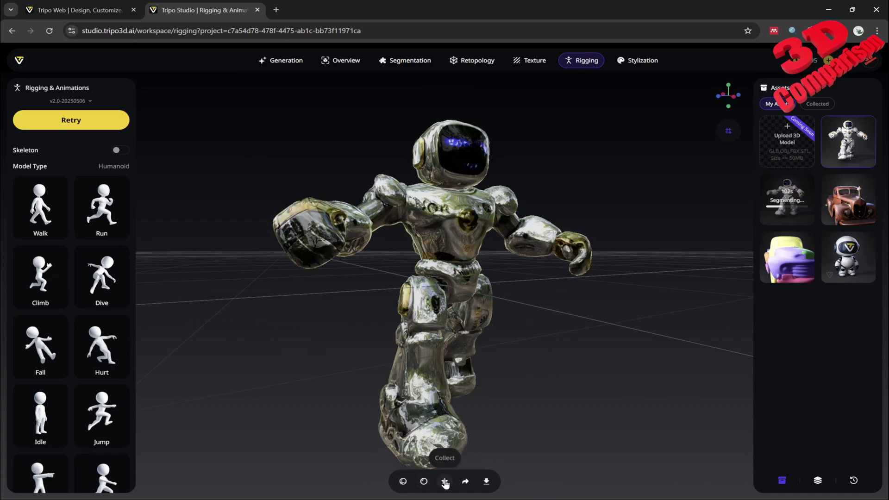
left_click_drag(555, 213, 536, 320)
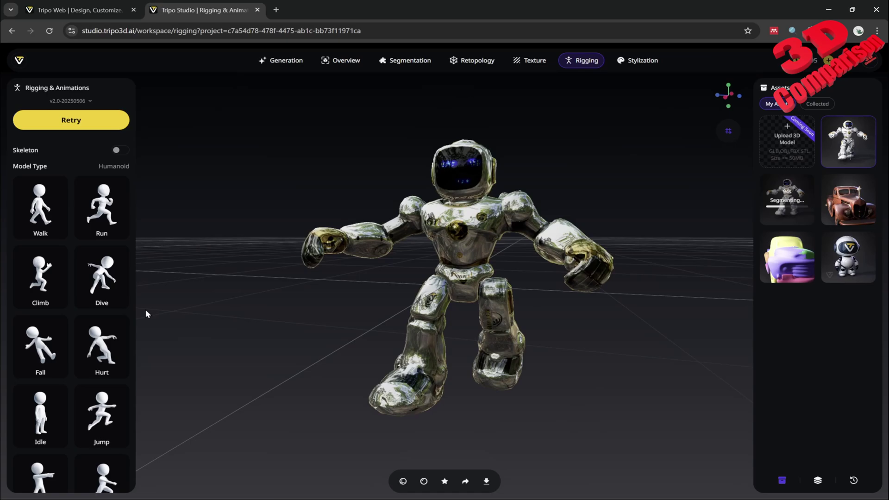
- Preview the Fall animation, then apply Walk, orbiting around the animating robot
left_click(40, 347)
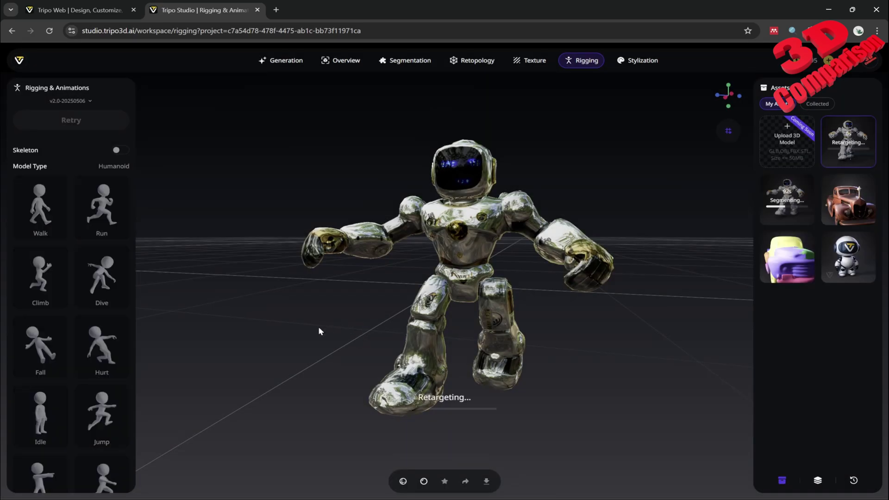
left_click_drag(320, 327, 635, 291)
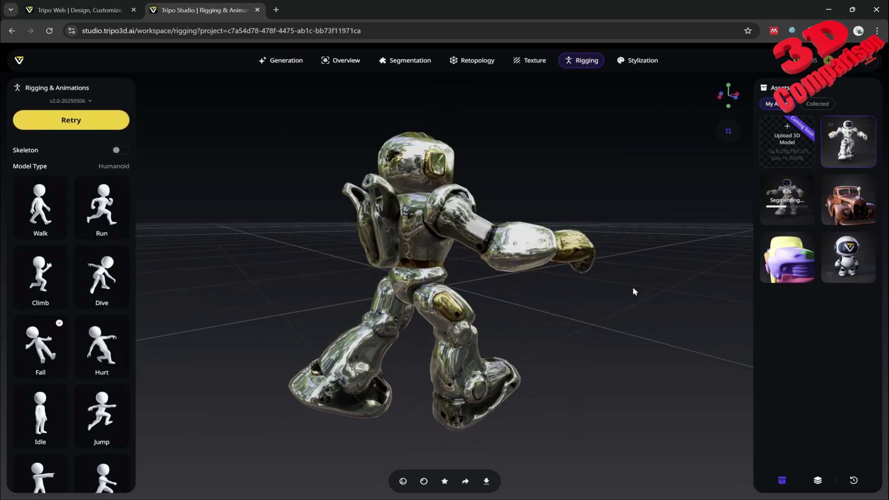
left_click_drag(635, 325, 565, 318)
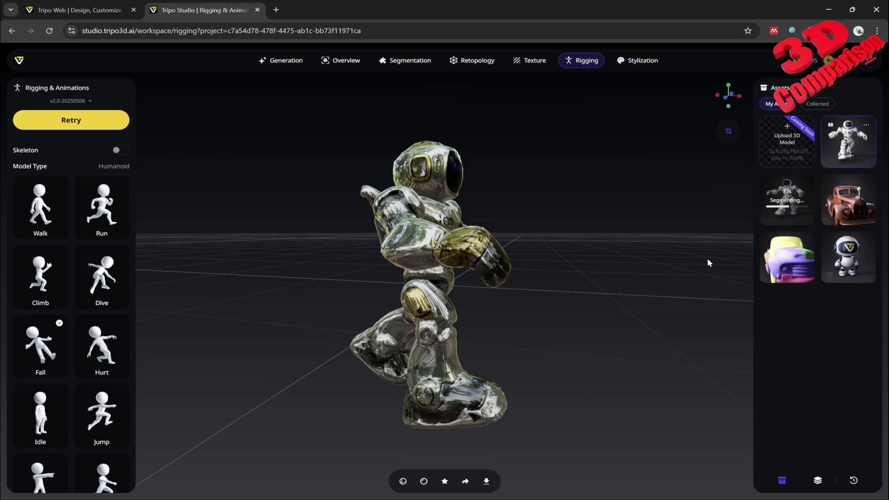
left_click_drag(602, 309, 423, 332)
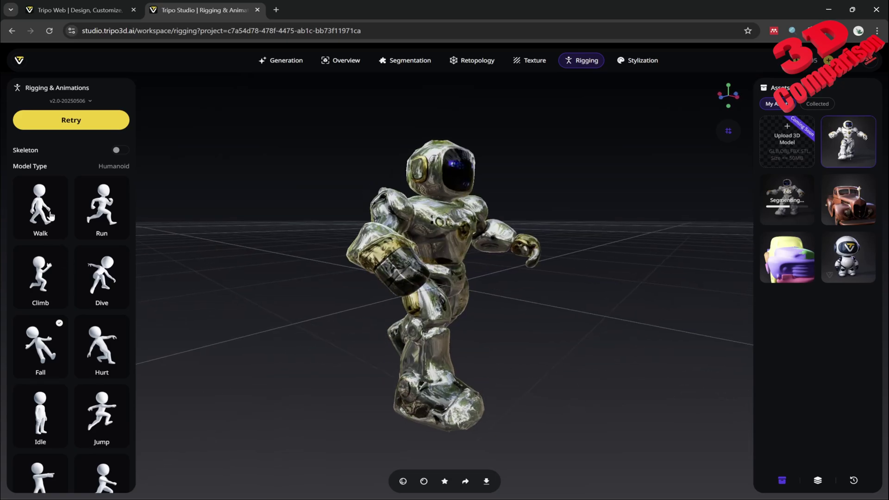
left_click(39, 207)
left_click_drag(444, 381, 336, 285)
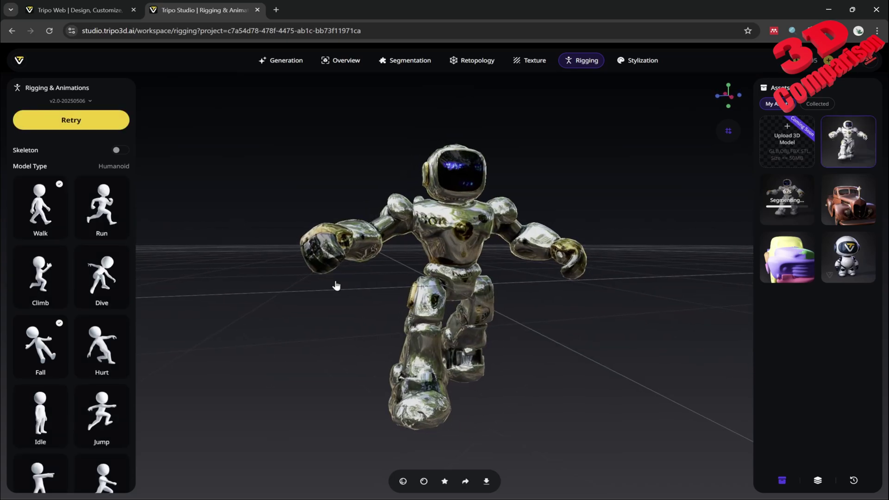
- Play the Fall animation on the robot and show its skeleton
left_click(40, 343)
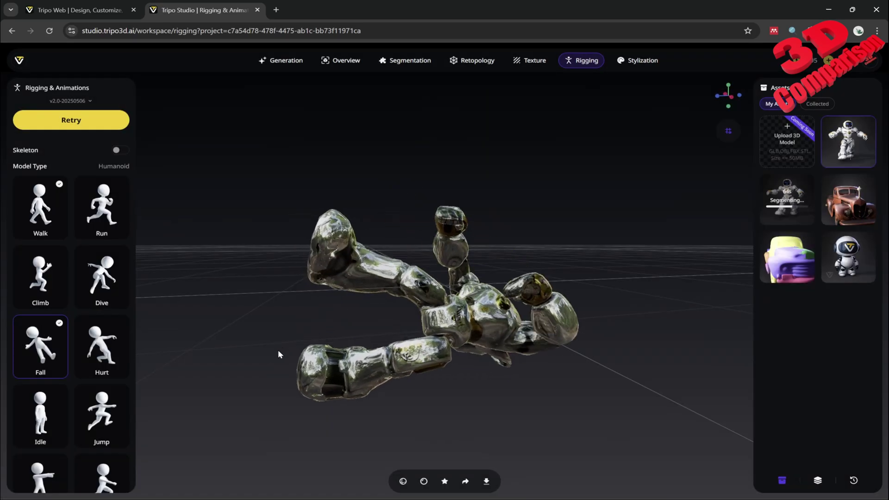
left_click_drag(338, 323, 365, 338)
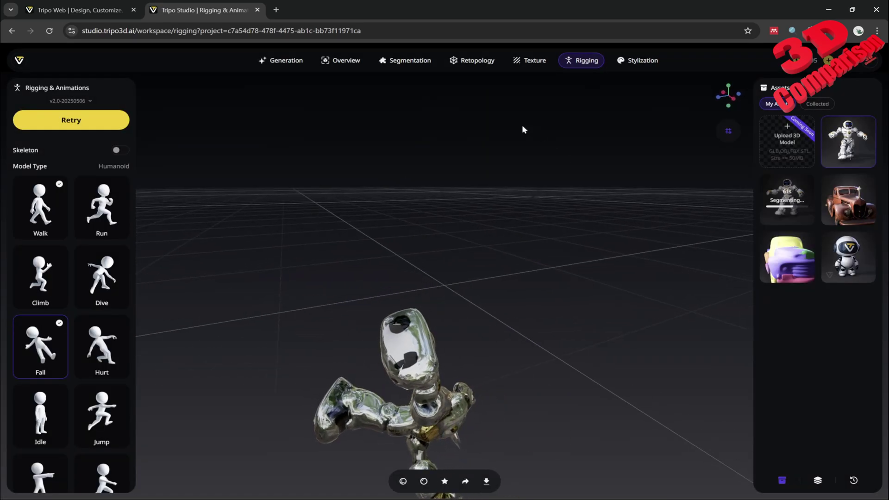
left_click_drag(461, 319, 407, 290)
left_click(117, 151)
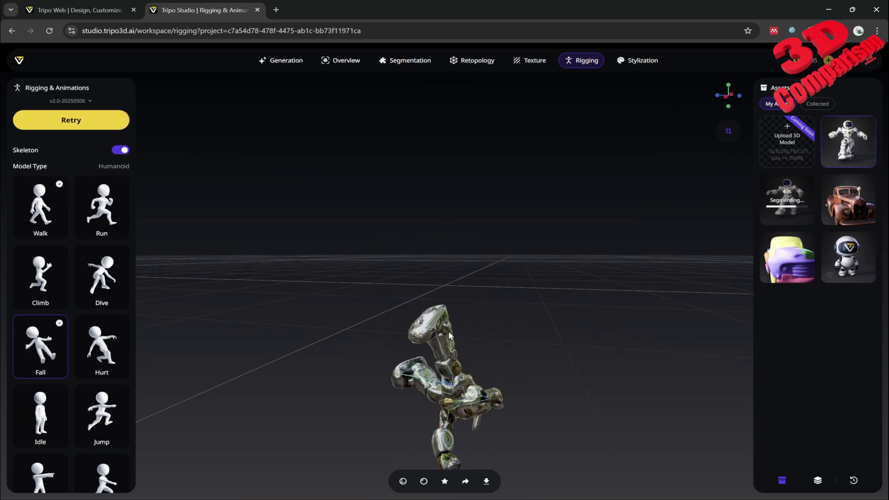
- Switch the robot back to Walk, then retarget the Run animation onto it
left_click(50, 217)
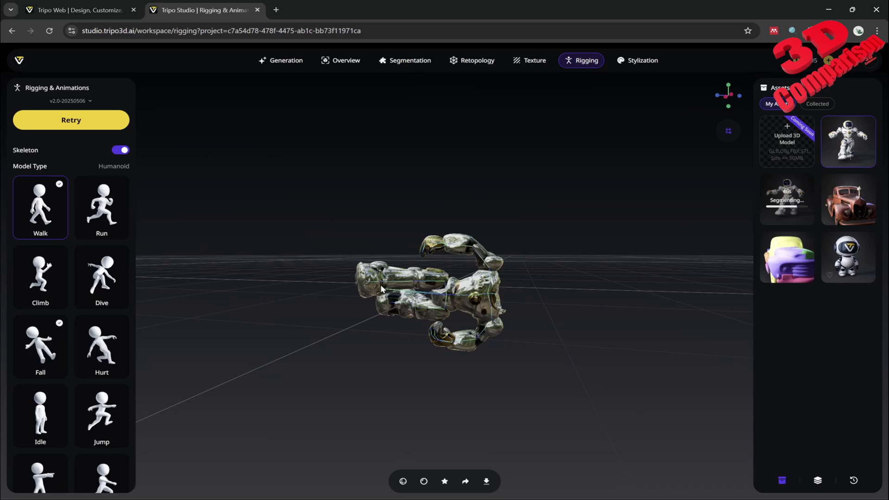
left_click_drag(386, 336, 477, 315)
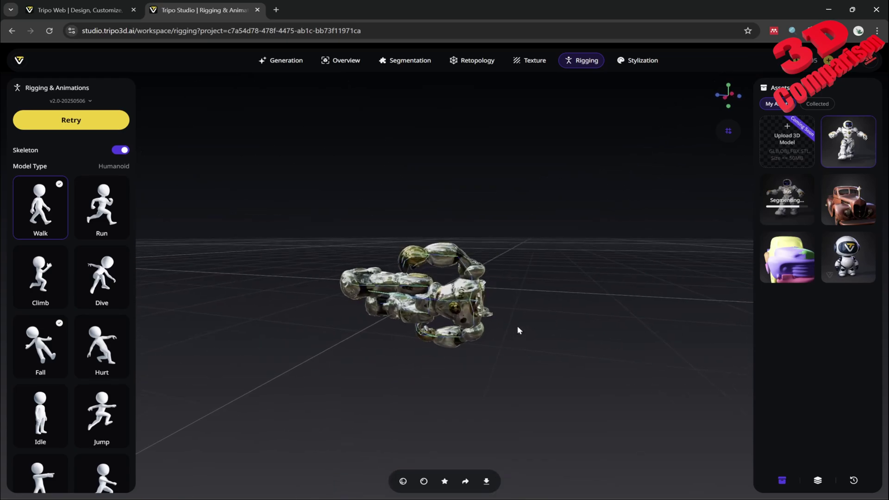
left_click_drag(518, 326, 423, 307)
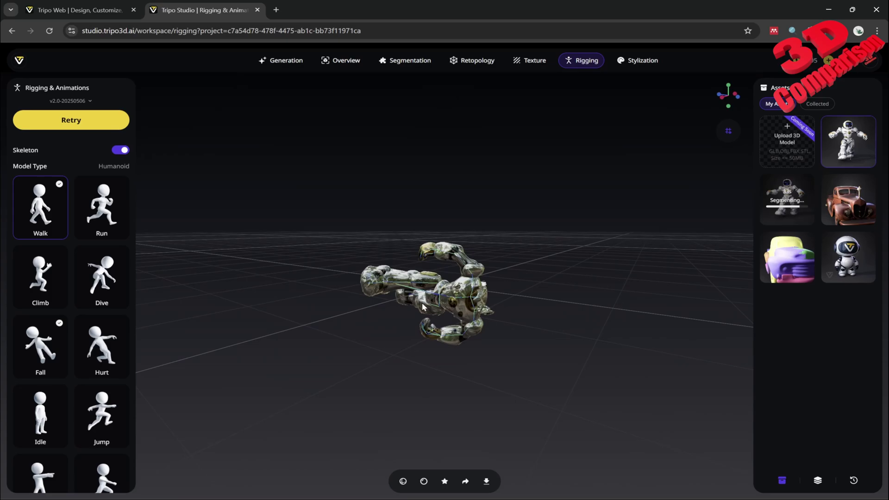
scroll(526, 347, "up", 5)
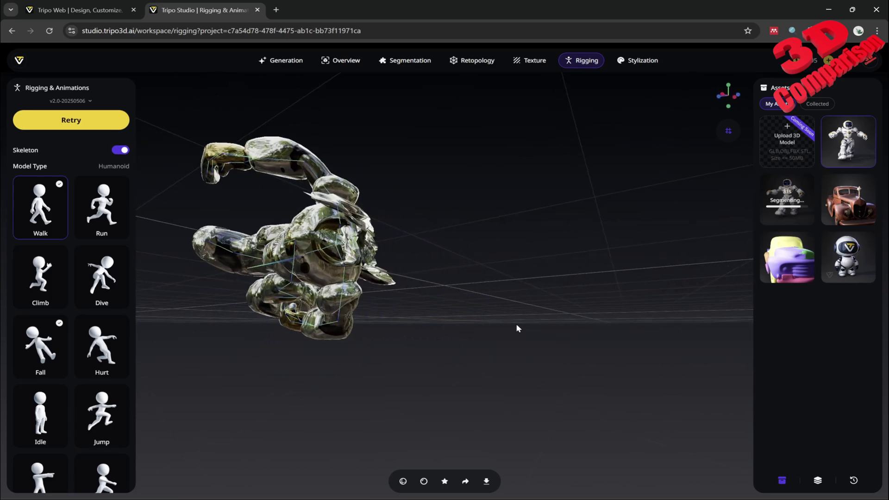
left_click_drag(517, 328, 344, 337)
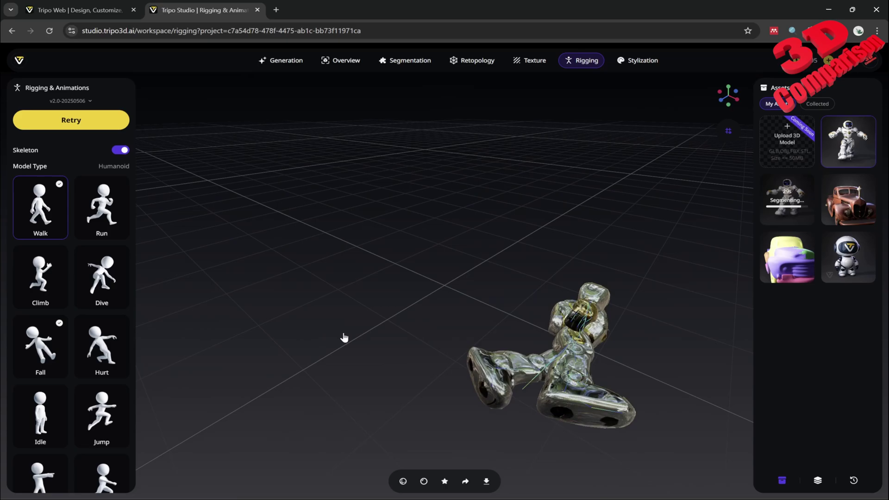
left_click(108, 221)
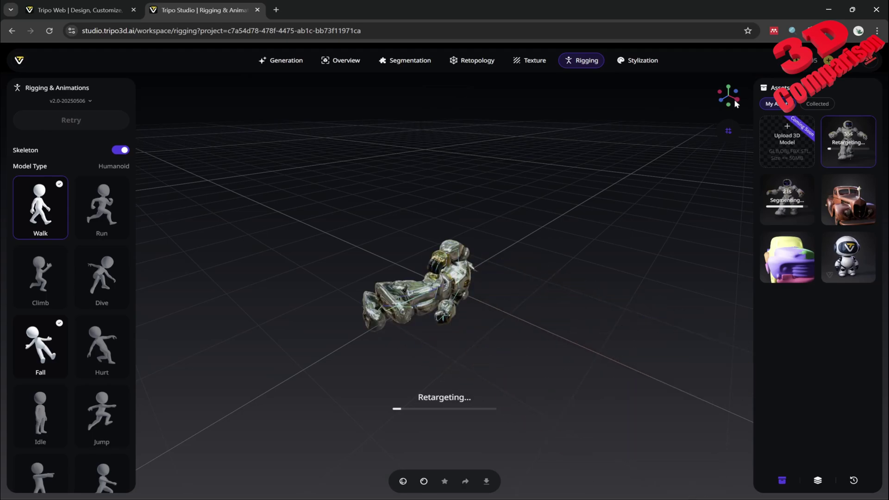
scroll(74, 373, "down", 2)
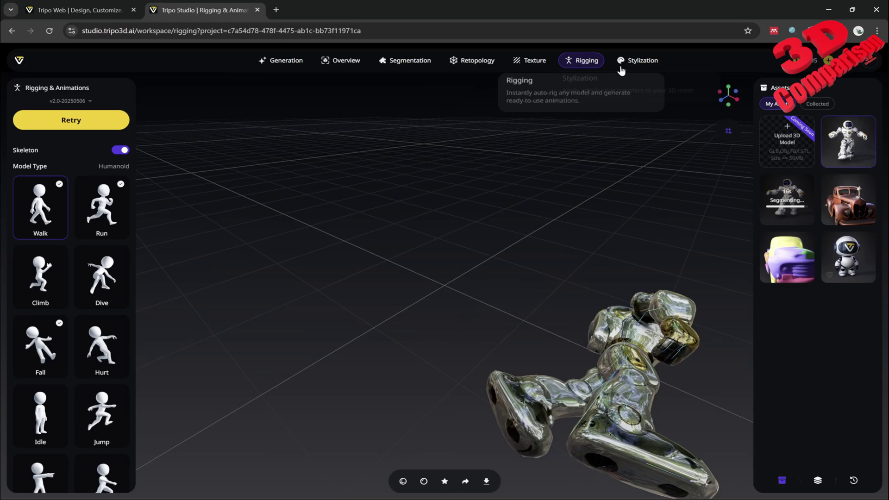
- Try auto-rigging the rusty pickup truck, then return to the home page
left_click(840, 201)
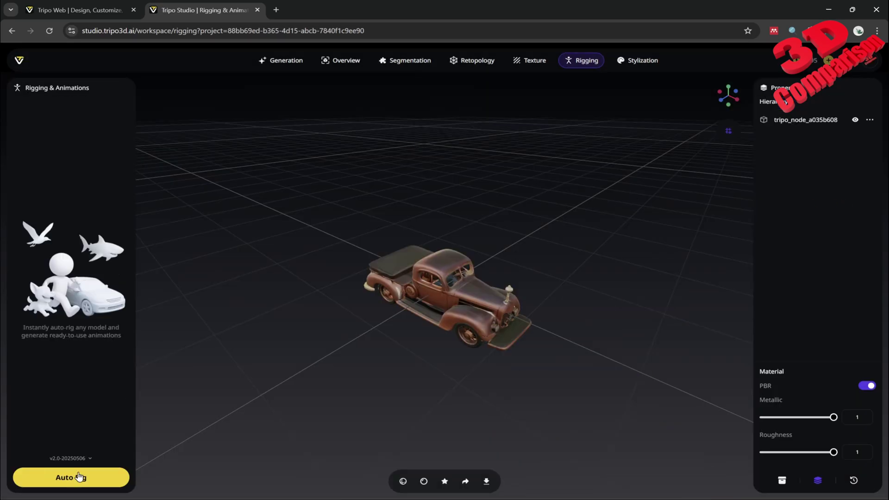
left_click(78, 477)
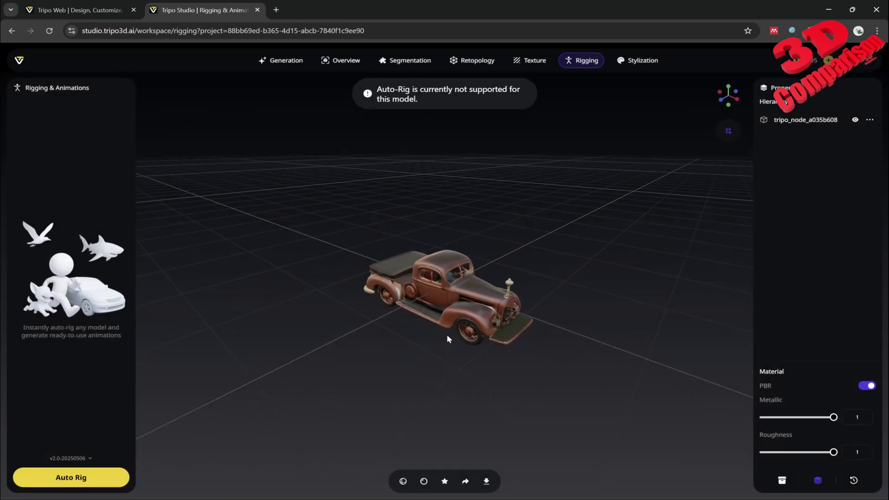
scroll(447, 339, "up", 6)
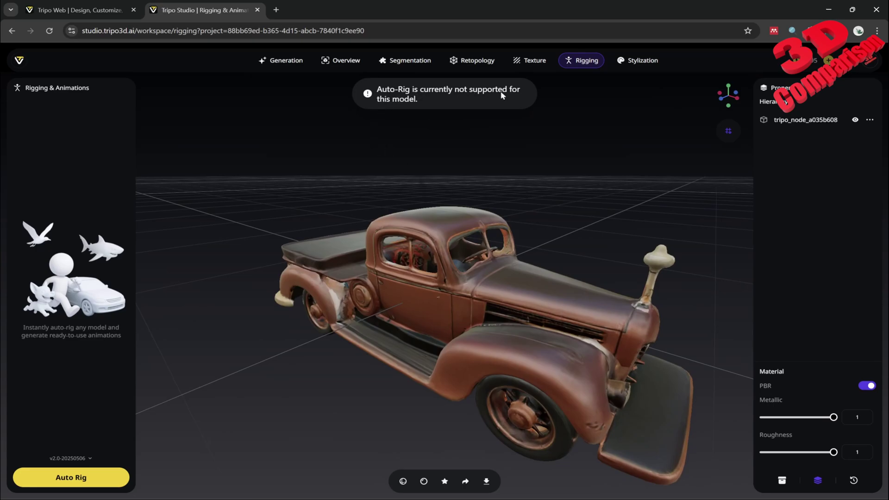
mouse_move(594, 230)
left_mouse_down()
mouse_move(567, 210)
mouse_move(599, 222)
left_mouse_up()
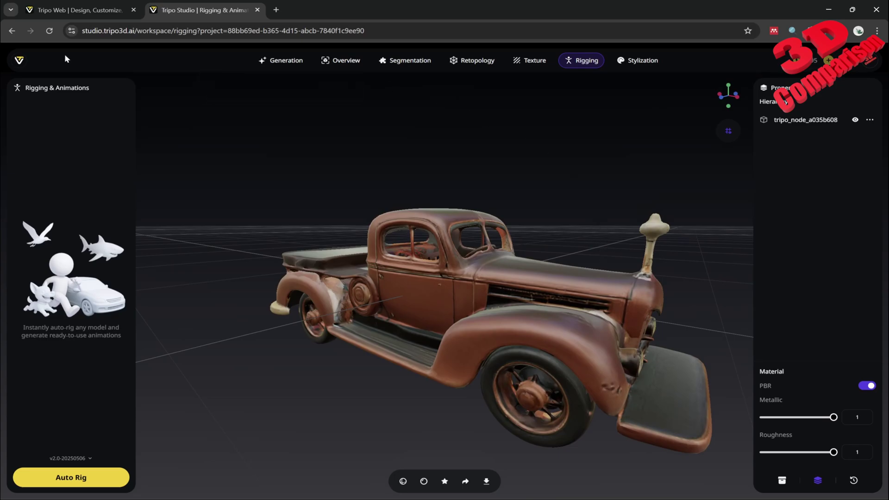
left_click(19, 60)
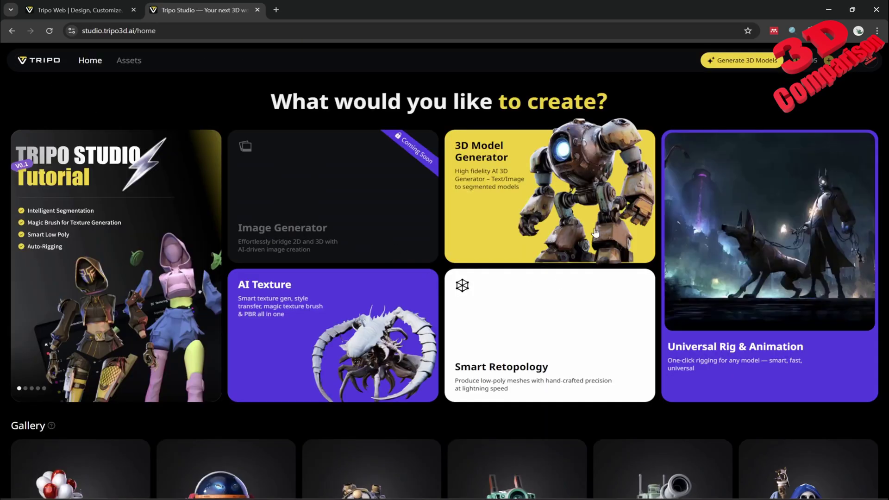
left_click(590, 225)
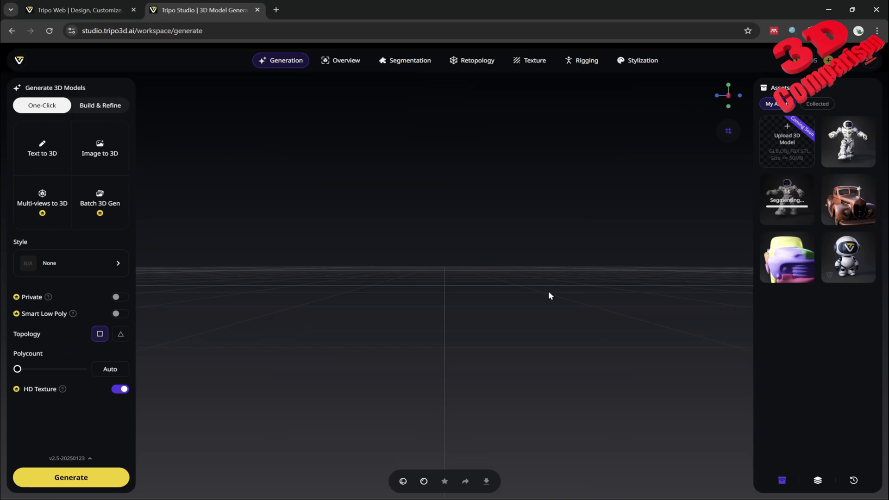
left_click(798, 193)
left_click(819, 104)
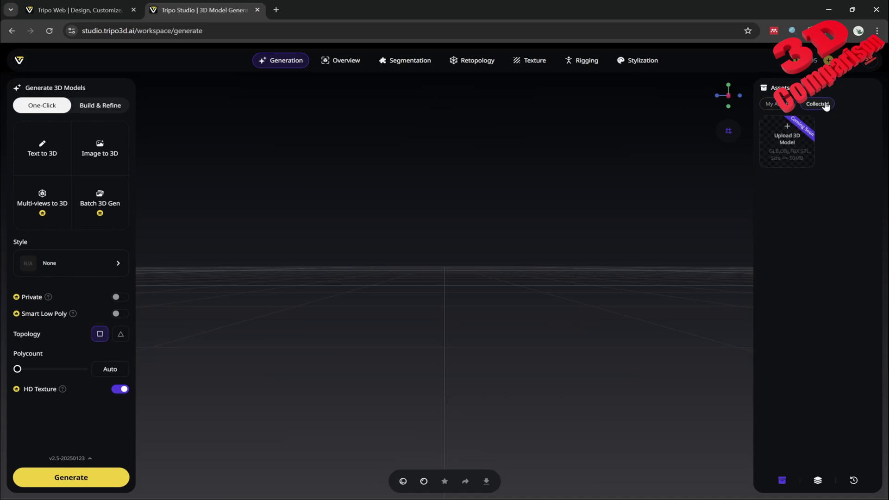
left_click(779, 104)
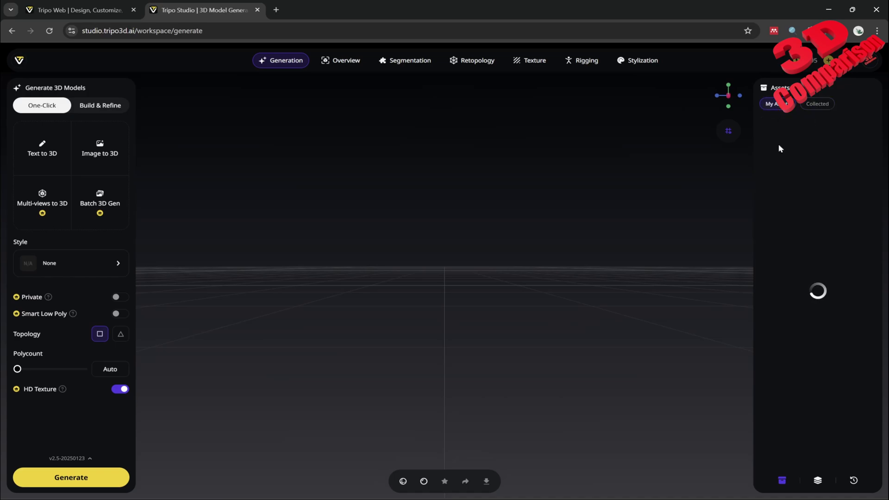
left_click(819, 482)
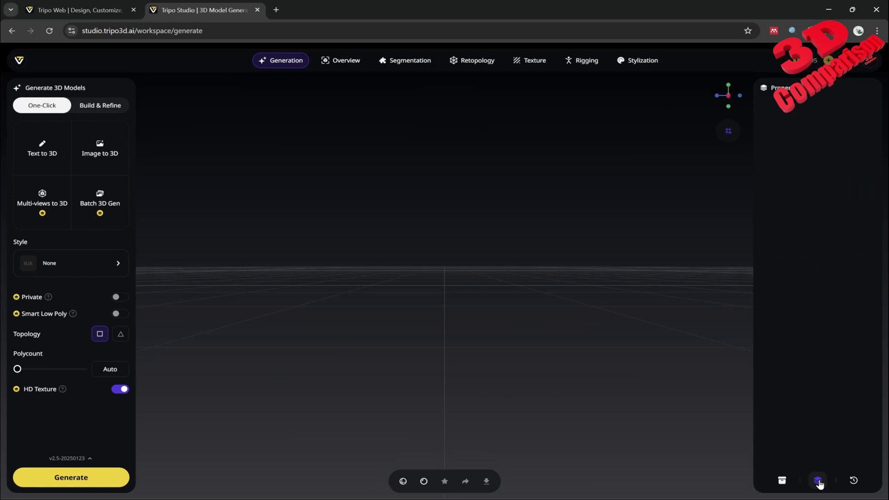
left_click(782, 482)
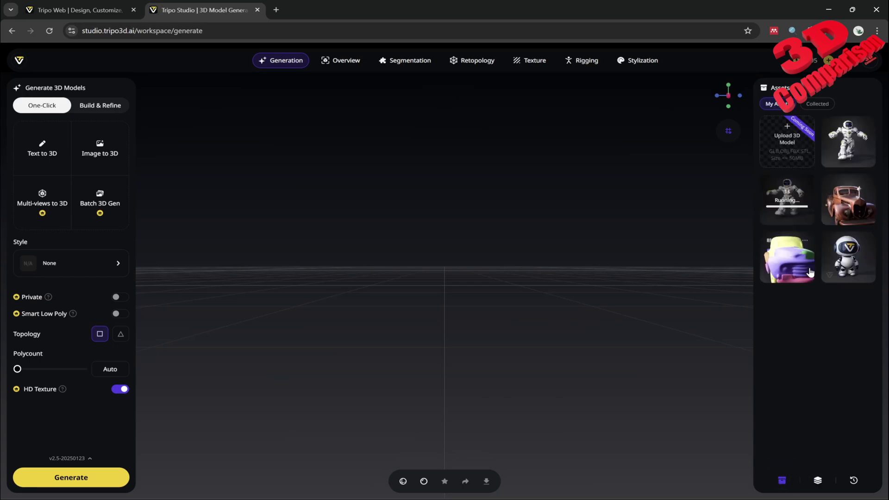
left_click(796, 194)
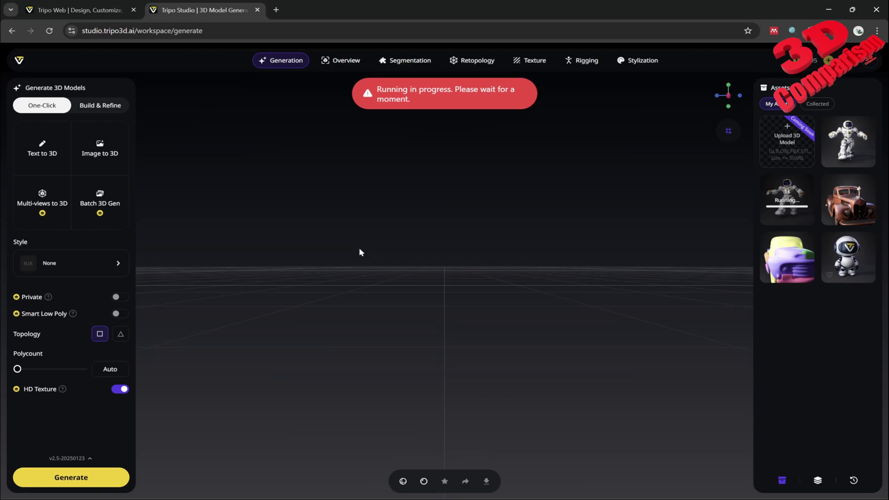
left_click_drag(355, 252, 494, 300)
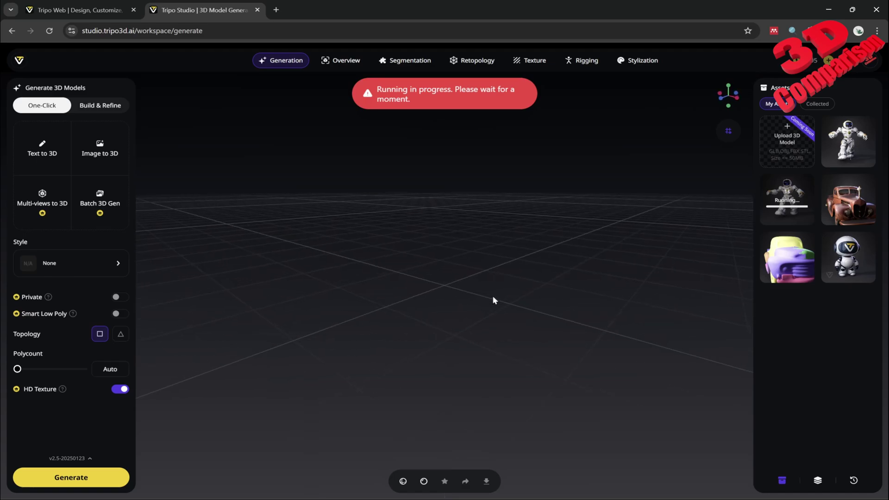
- Open the white mascot robot model and orbit to a front three-quarter view
left_click(850, 258)
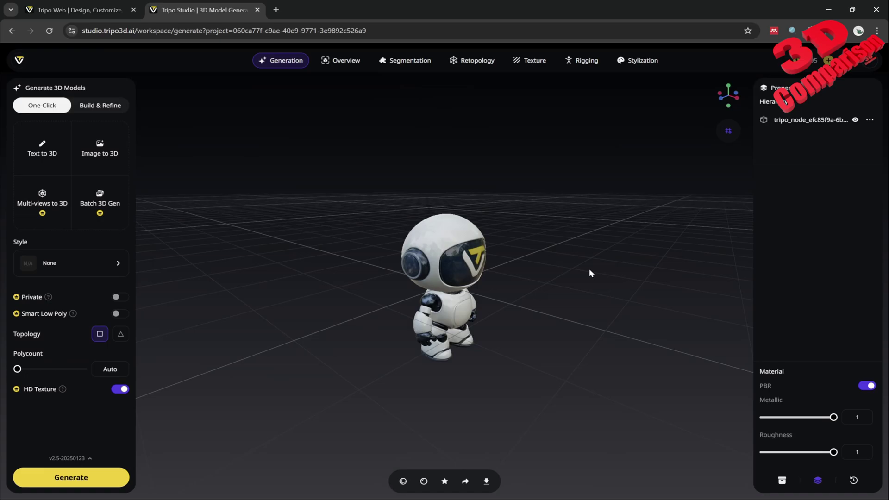
left_click_drag(501, 262, 476, 291)
scroll(476, 292, "up", 5)
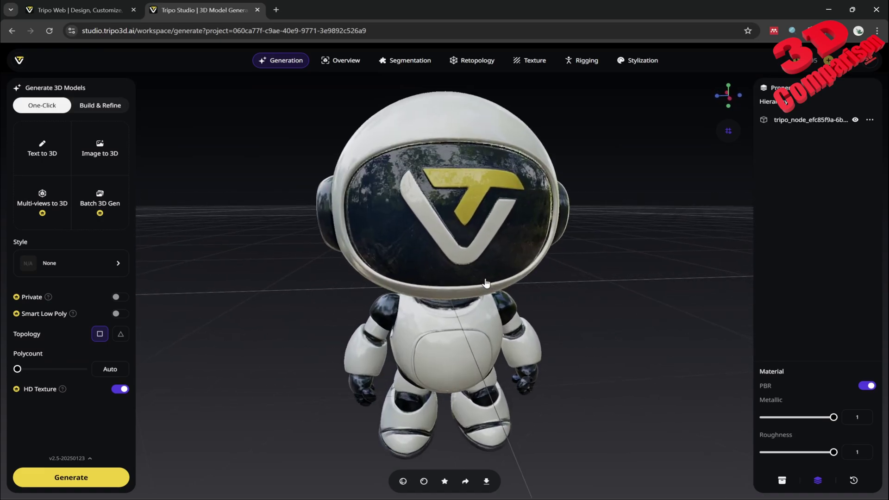
scroll(571, 280, "down", 3)
left_click_drag(558, 277, 512, 284)
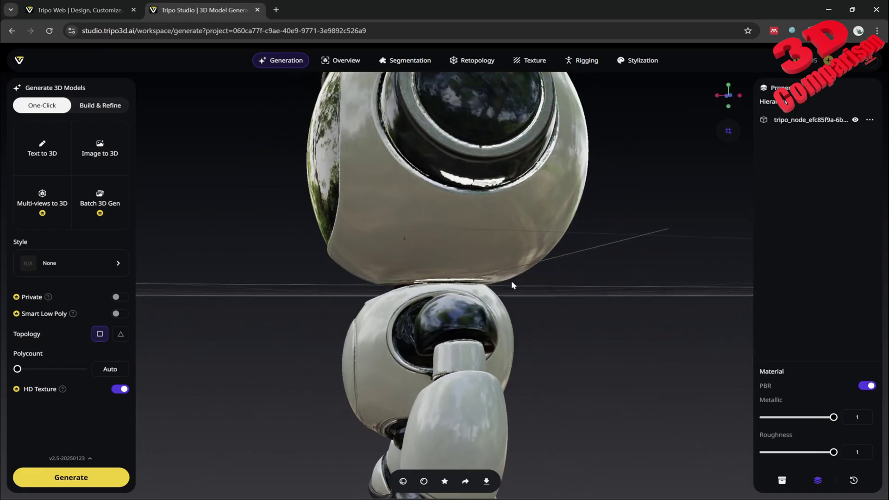
scroll(493, 365, "down", 5)
left_click_drag(492, 365, 449, 463)
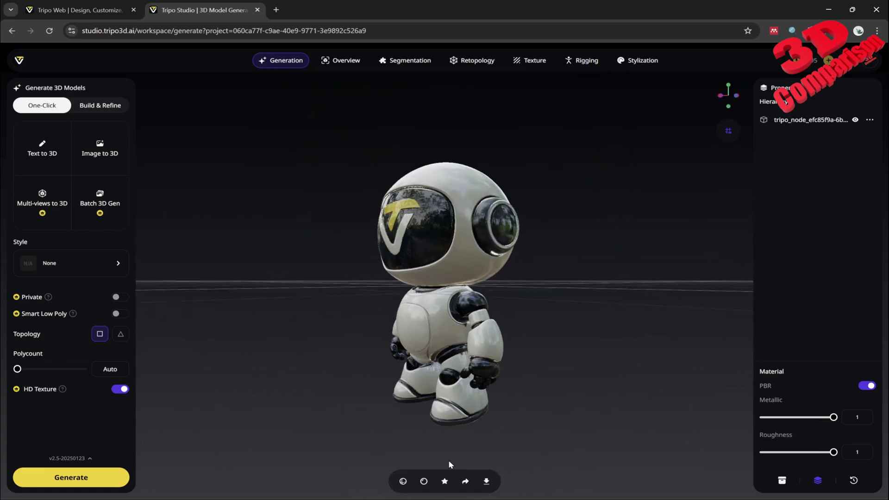
- Show the mascot as untextured white clay and frame it in a level front view
left_click(423, 482)
left_click_drag(328, 302, 510, 338)
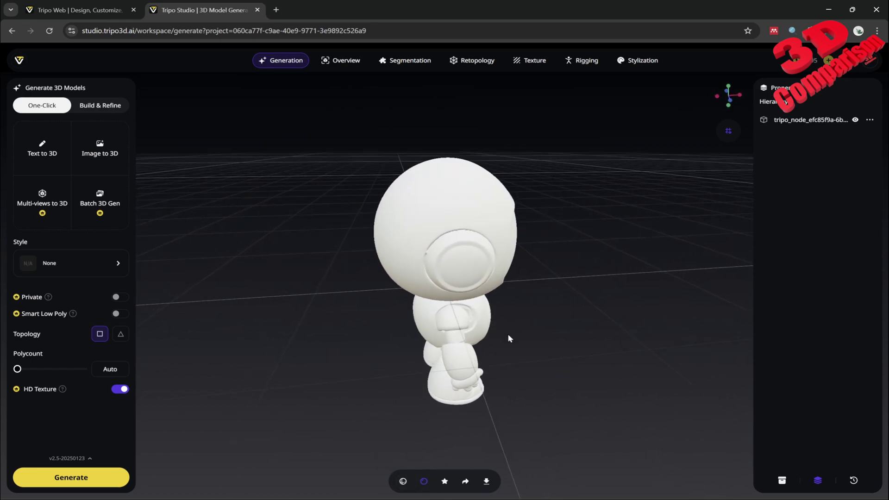
scroll(491, 342, "up", 10)
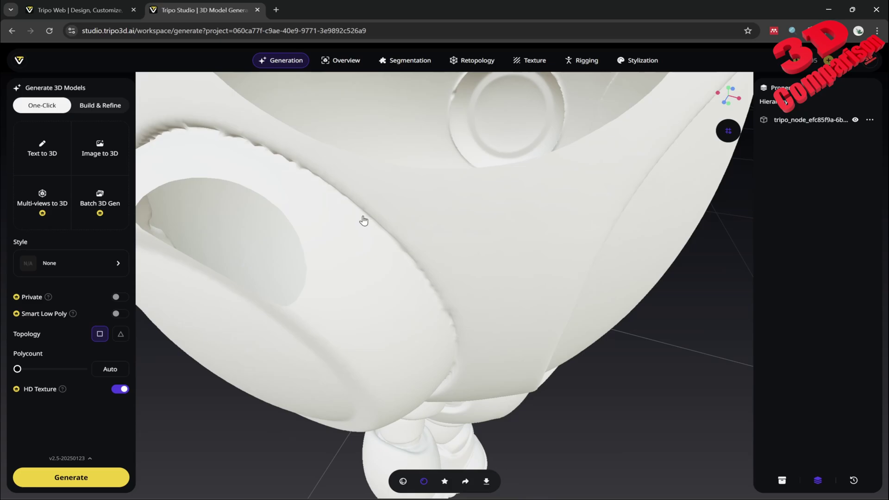
scroll(404, 258, "down", 5)
double_click(335, 216)
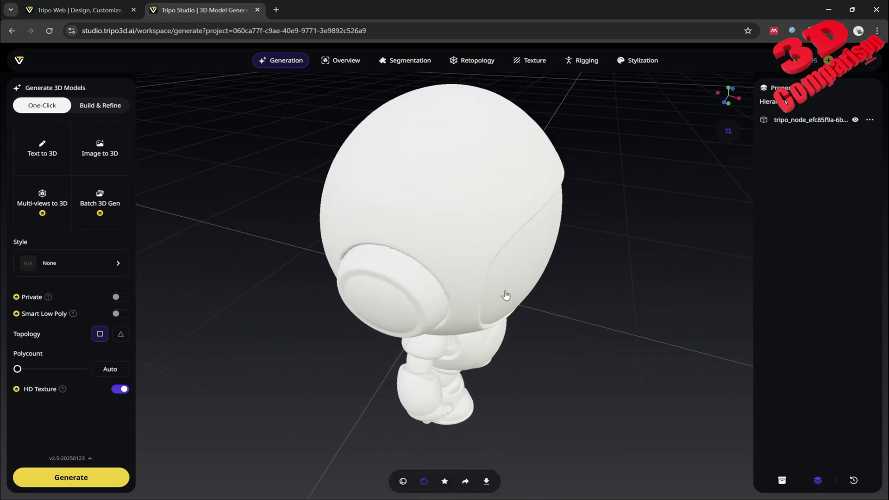
- Compare the mascot's wireframe with its textured render, then open the 3D Model Generator workspace
left_click(403, 481)
left_click(424, 482)
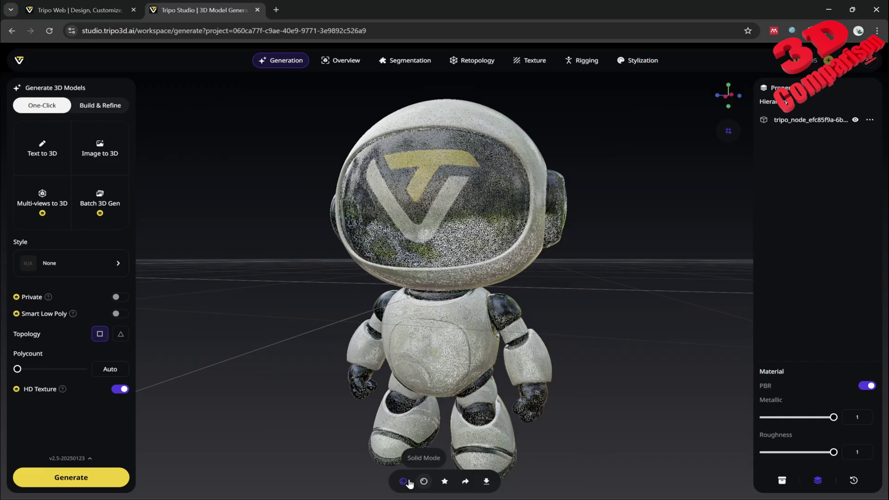
left_click(403, 481)
left_click_drag(596, 318, 513, 283)
scroll(513, 283, "up", 10)
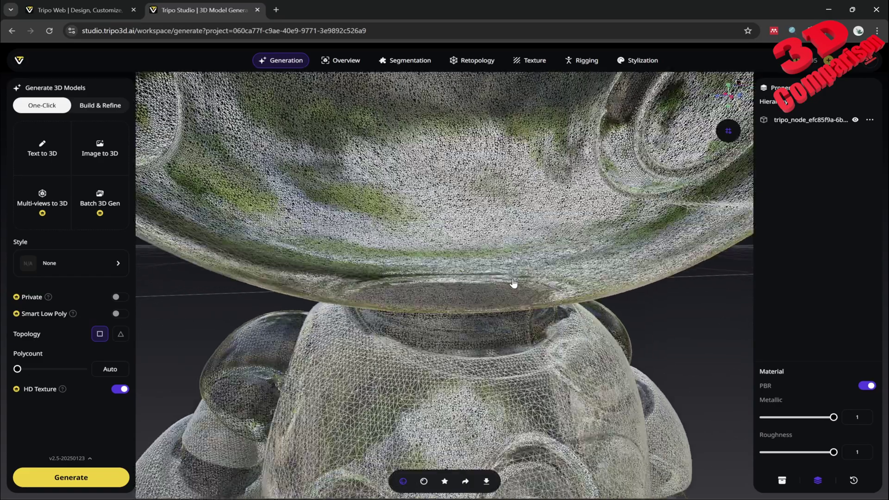
scroll(510, 289, "down", 10)
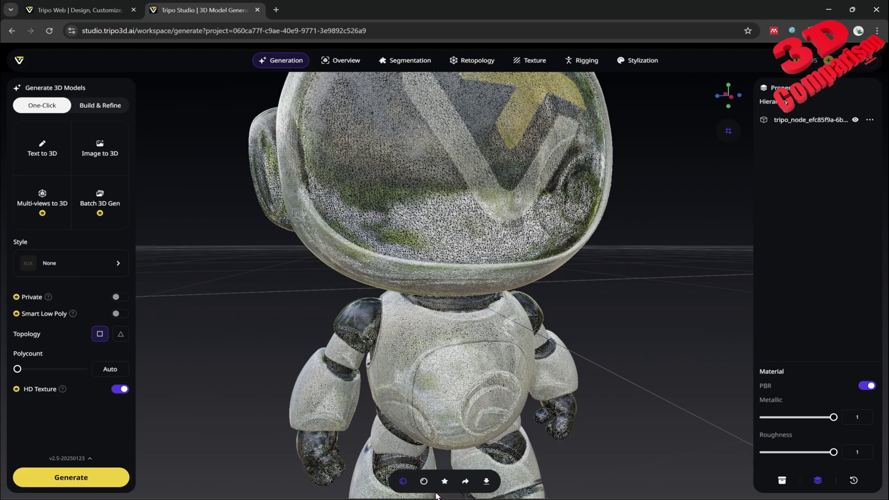
left_click(423, 482)
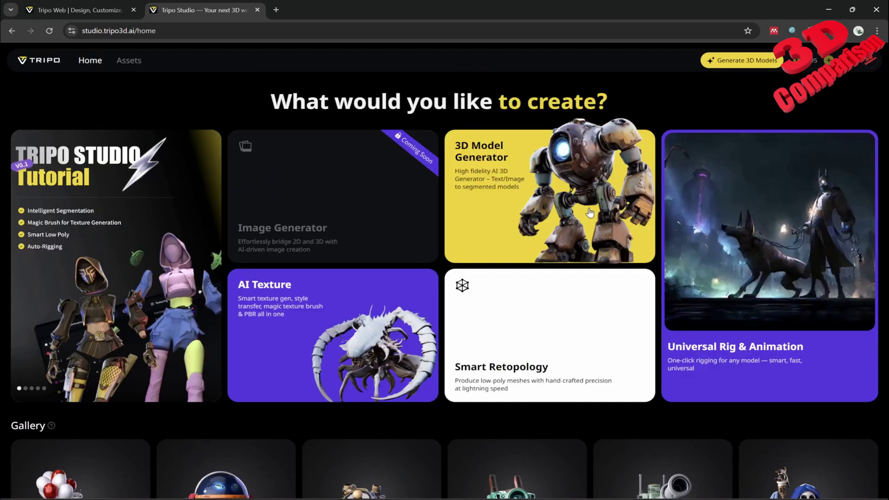
left_click(590, 212)
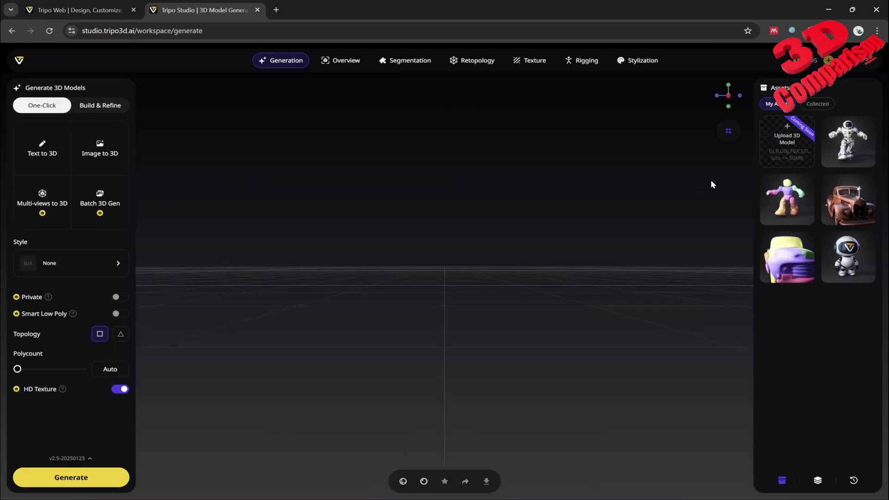
- Open the white segmented robot and toggle tripo_part_0's visibility off and back on
left_click(780, 203)
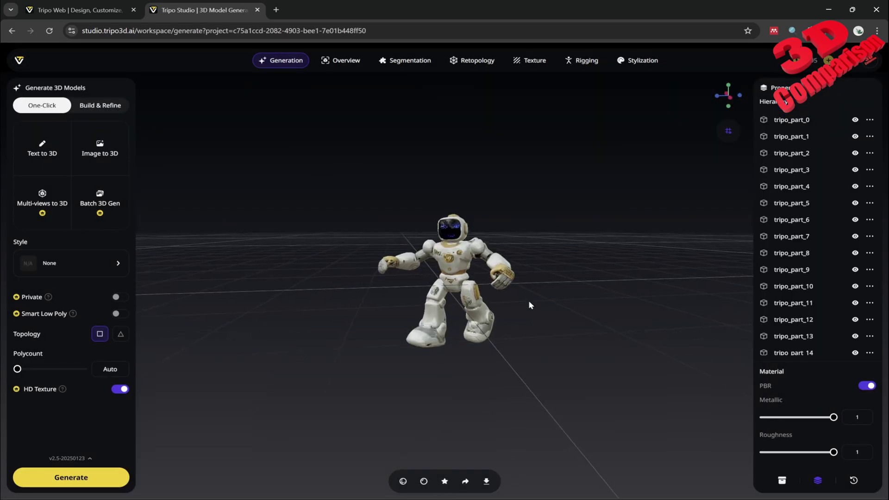
scroll(533, 299, "up", 3)
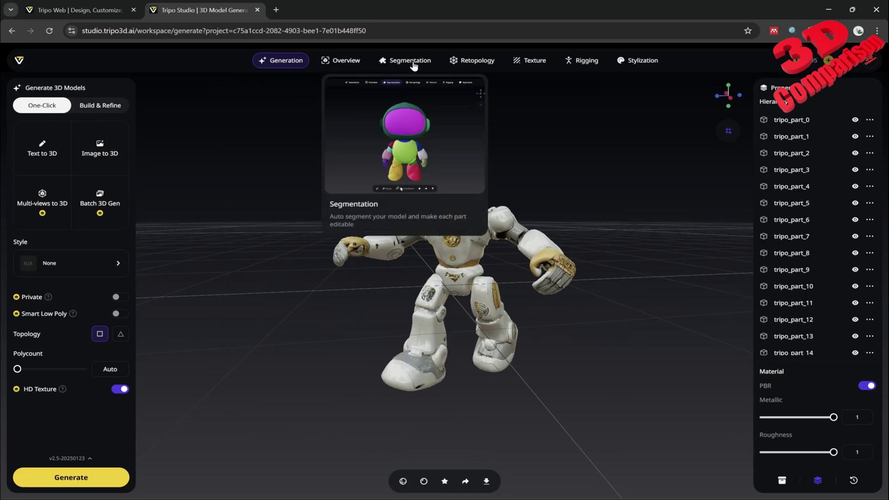
left_click(856, 120)
left_click(855, 121)
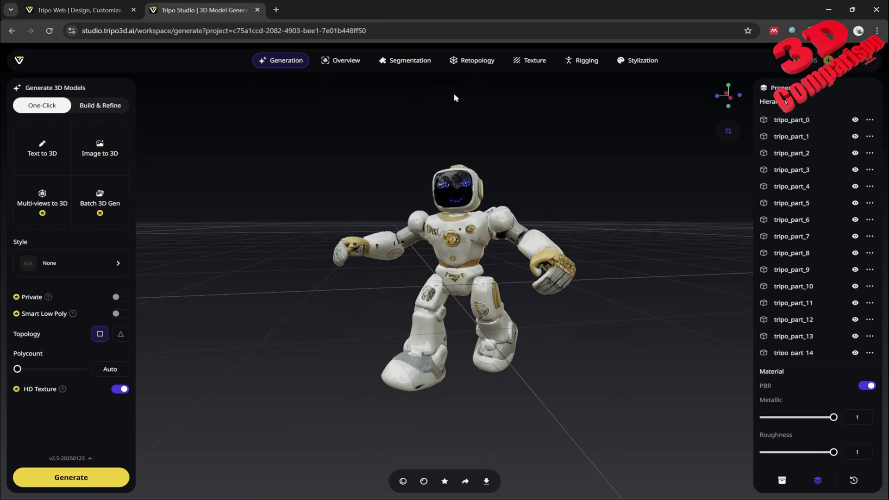
- Open the Segmentation view and hide tripo_part_8, the blue boot
left_click(411, 61)
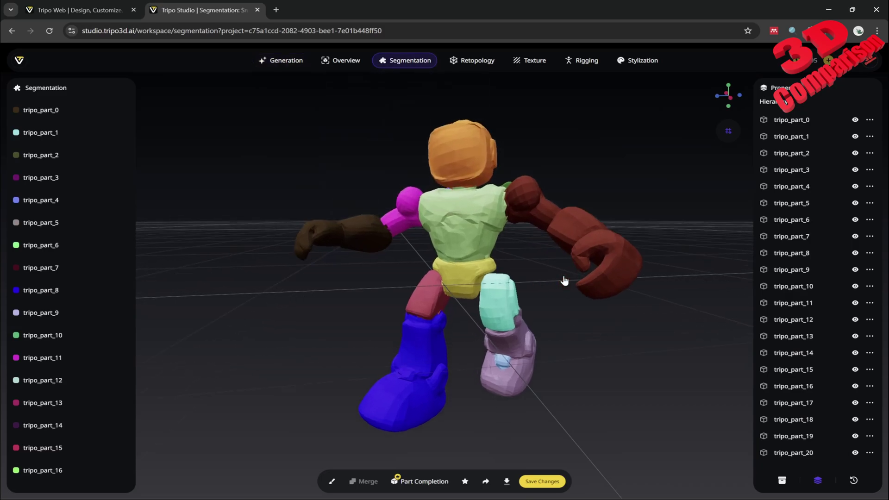
left_click(349, 236)
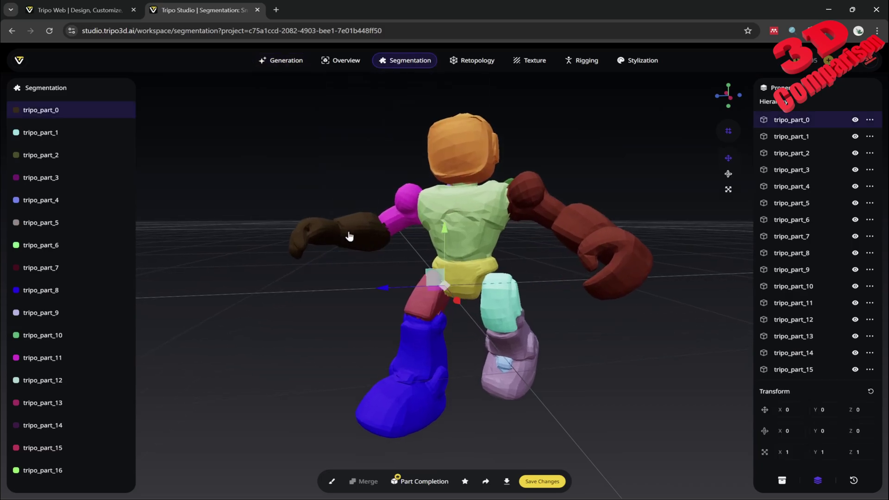
left_click(589, 237)
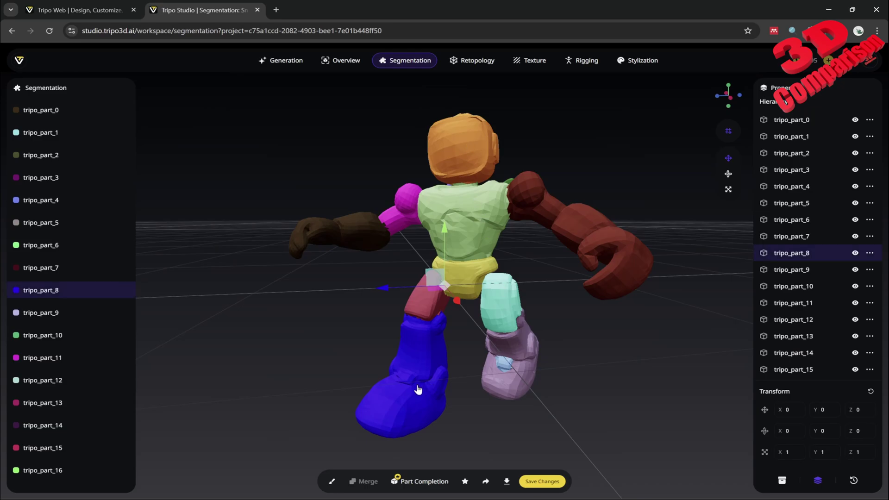
left_click(856, 253)
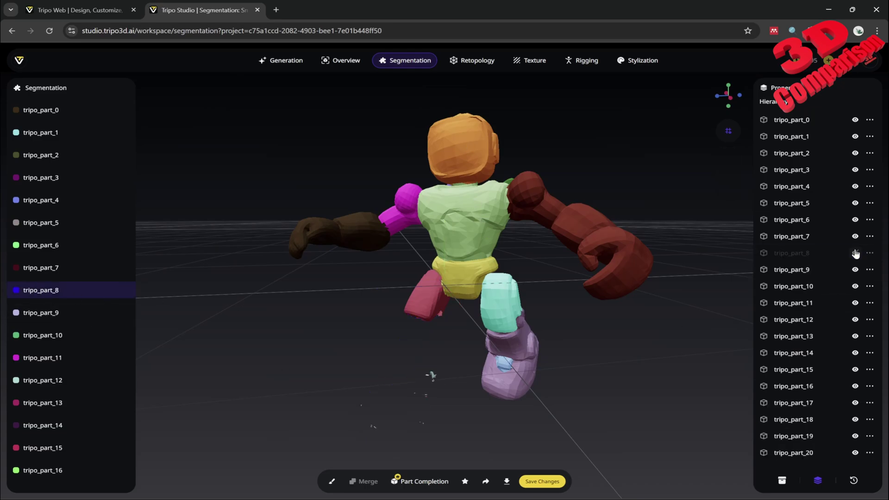
- Locate the purple foot and hide tripo_part_37
left_click_drag(434, 349, 408, 354)
scroll(466, 373, "down", 2)
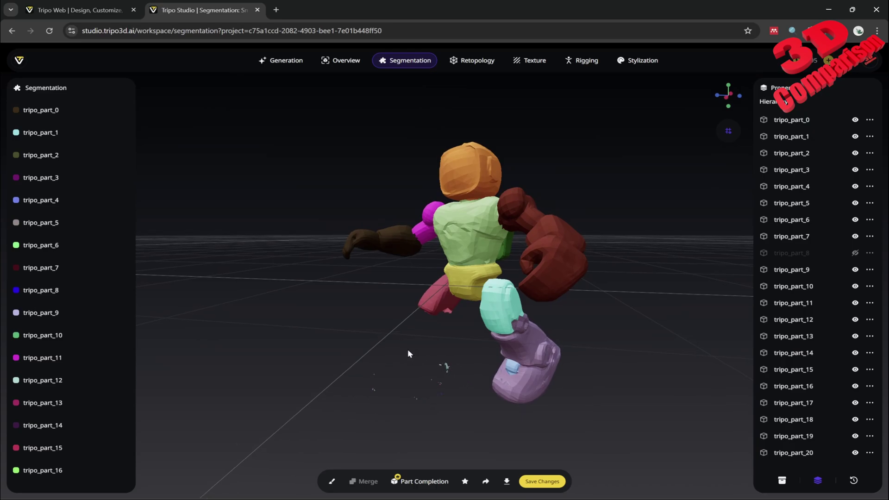
left_click_drag(407, 353, 458, 348)
left_click(511, 345)
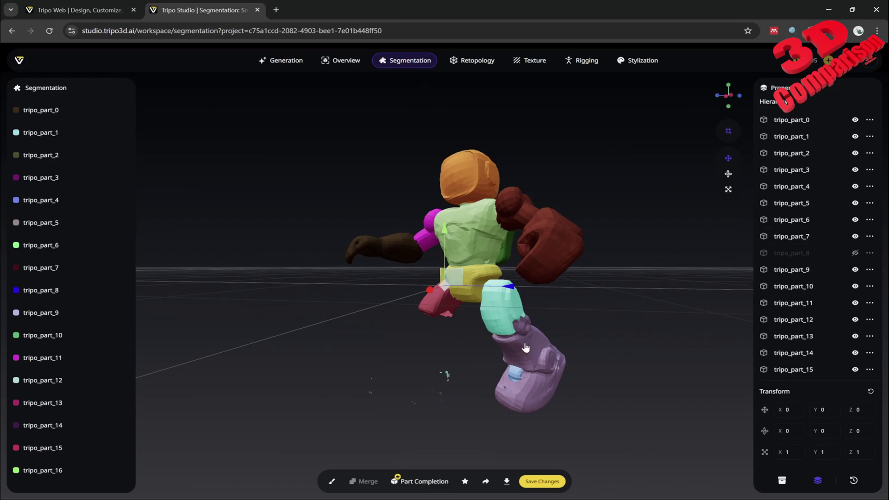
scroll(792, 274, "down", 8)
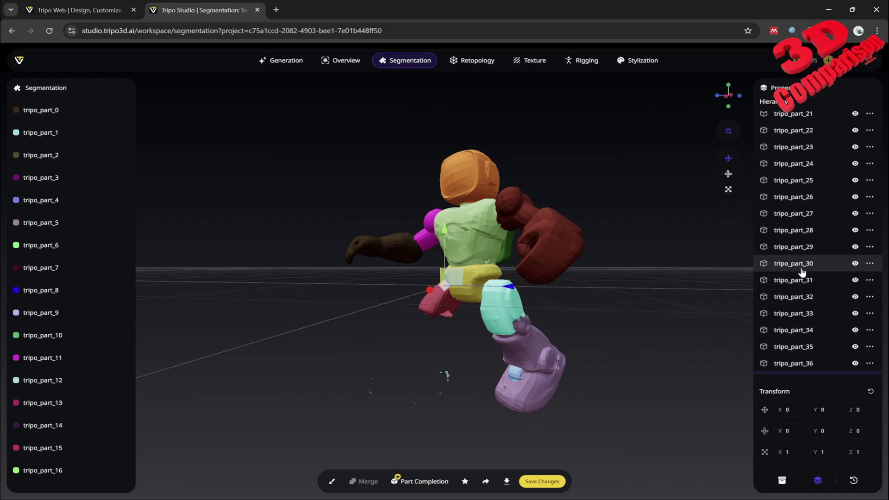
scroll(838, 324, "down", 1)
left_click(855, 331)
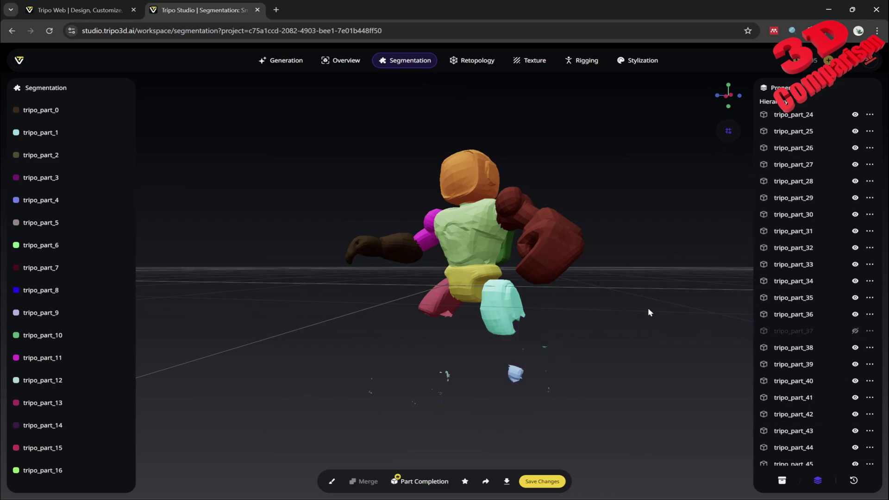
- Hide tripo_part_36, the dark-red arm, and tripo_part_30, the light-green torso
left_click(550, 246)
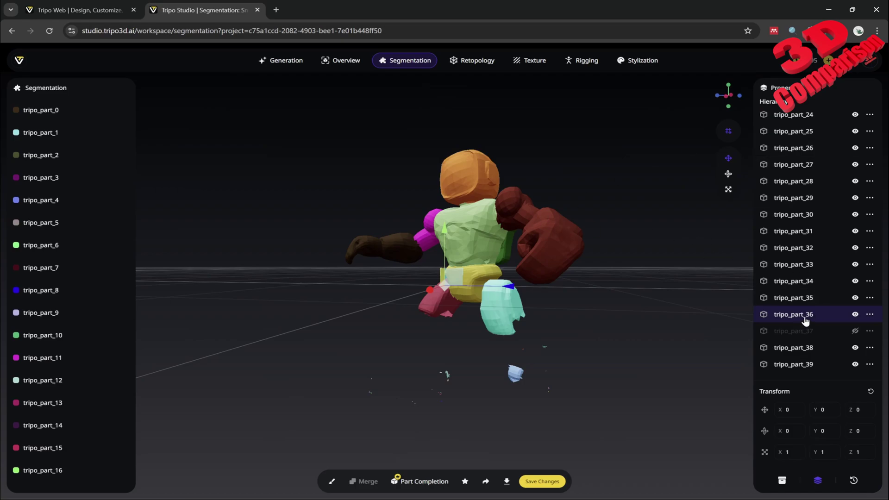
left_click(856, 319)
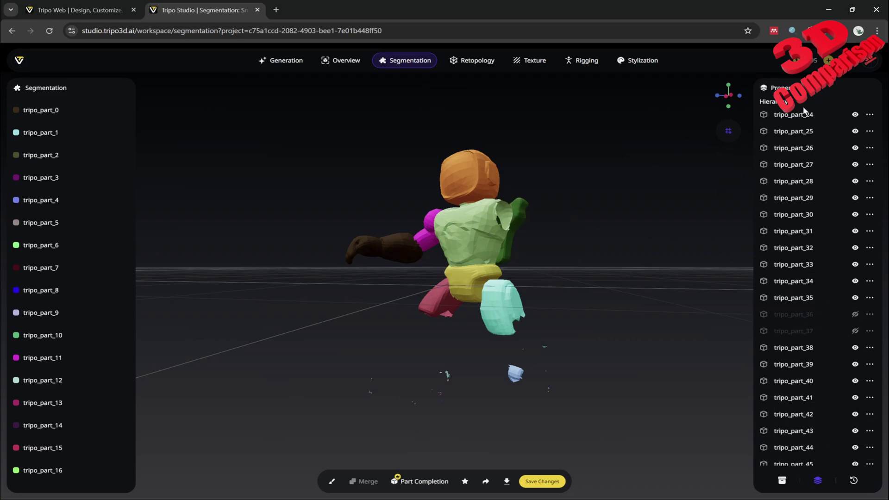
left_click(477, 222)
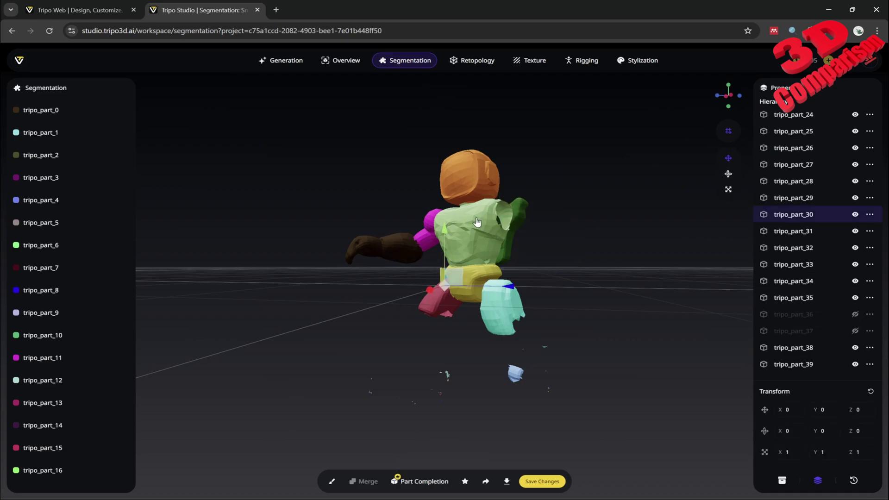
left_click(855, 216)
- Inspect tripo_part_27 and tripo_part_32, then hide tripo_part_43
left_click(469, 188)
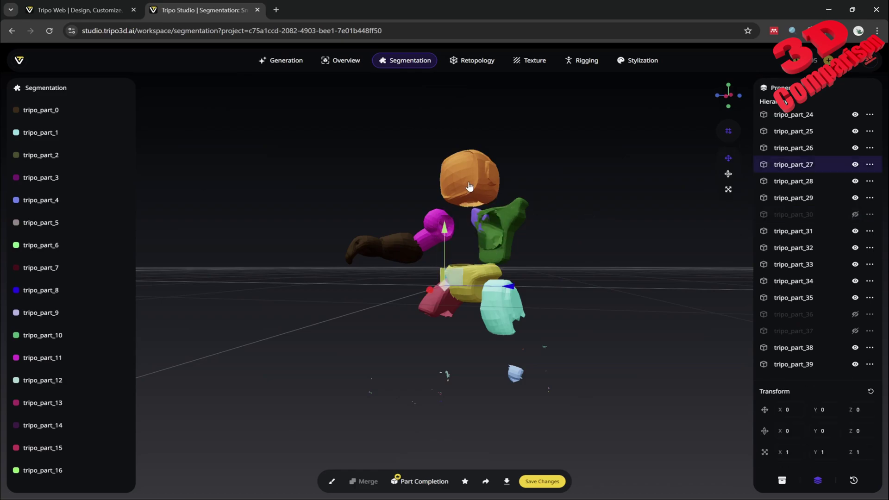
left_click(488, 312)
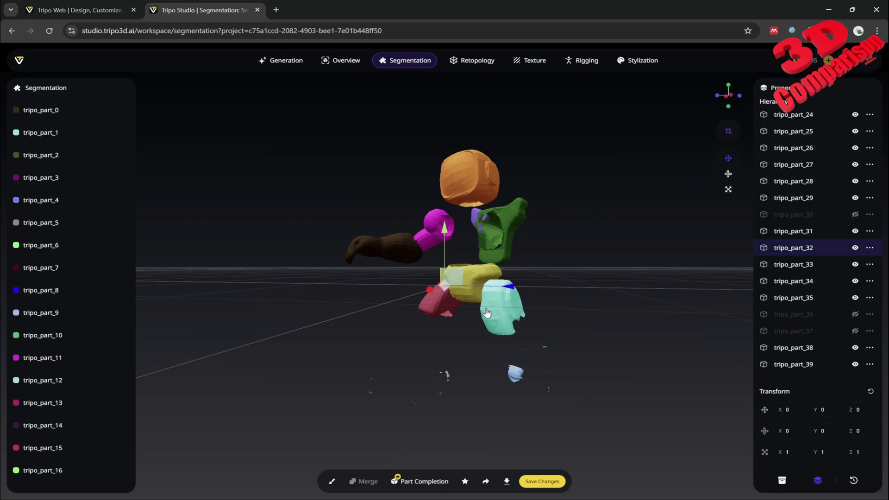
left_click(545, 352)
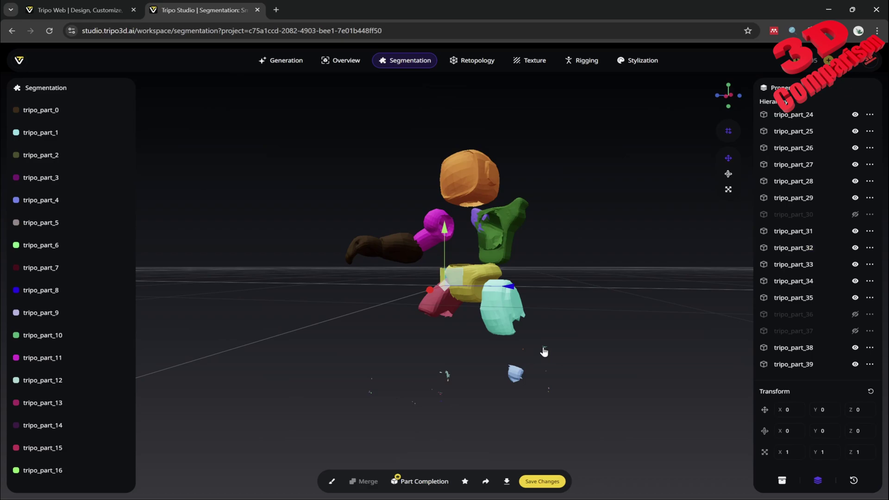
mouse_move(610, 360)
left_mouse_down()
mouse_move(404, 328)
mouse_move(415, 329)
mouse_move(385, 361)
mouse_move(349, 352)
mouse_move(407, 335)
mouse_move(593, 363)
left_mouse_up()
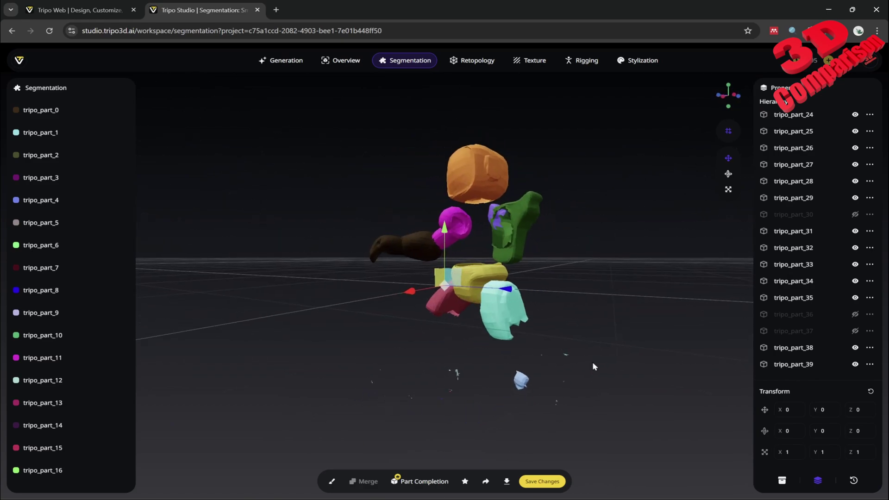
scroll(793, 300, "down", 2)
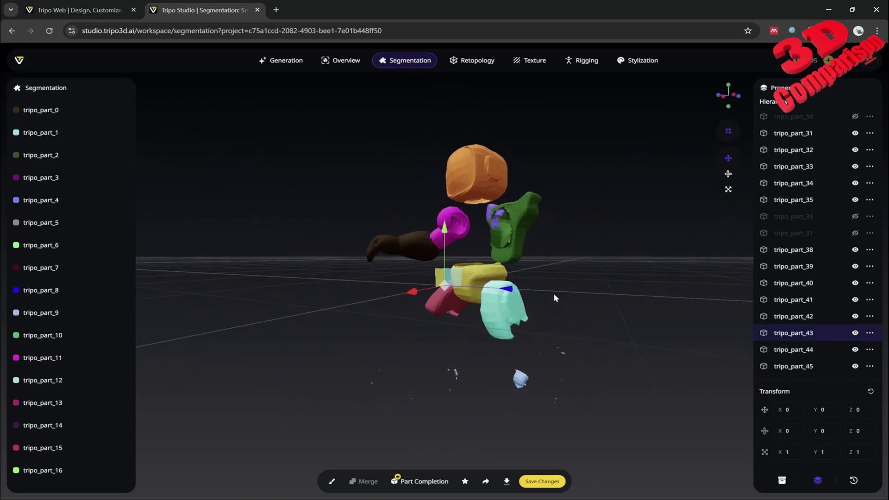
left_click_drag(554, 298, 591, 295)
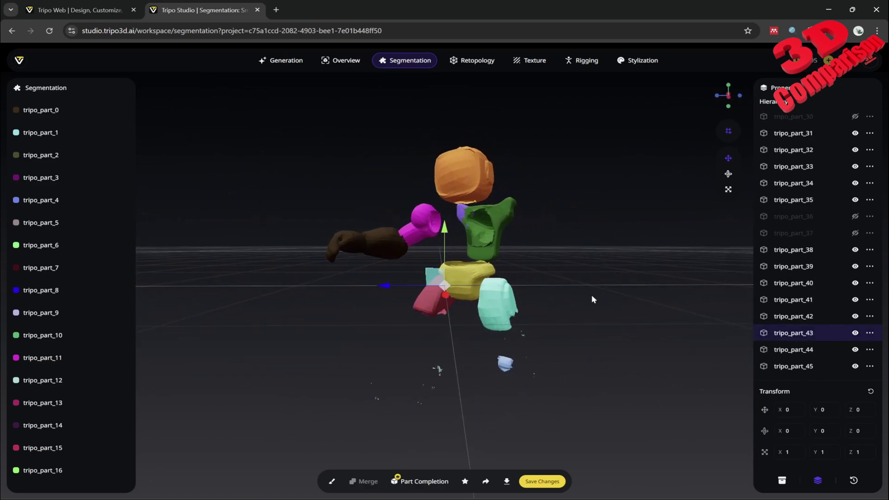
left_click(855, 338)
left_click_drag(582, 259, 629, 271)
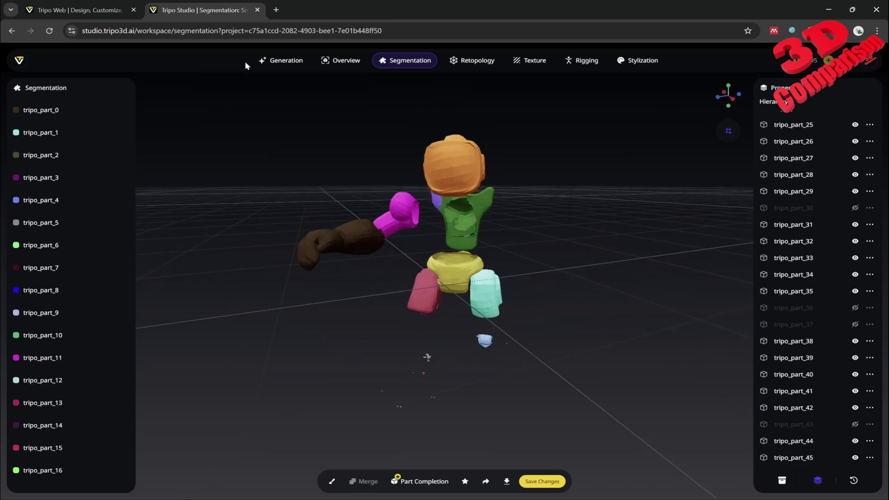
- Go back to the Tripo Studio home page via the Tripo logo
left_click(19, 61)
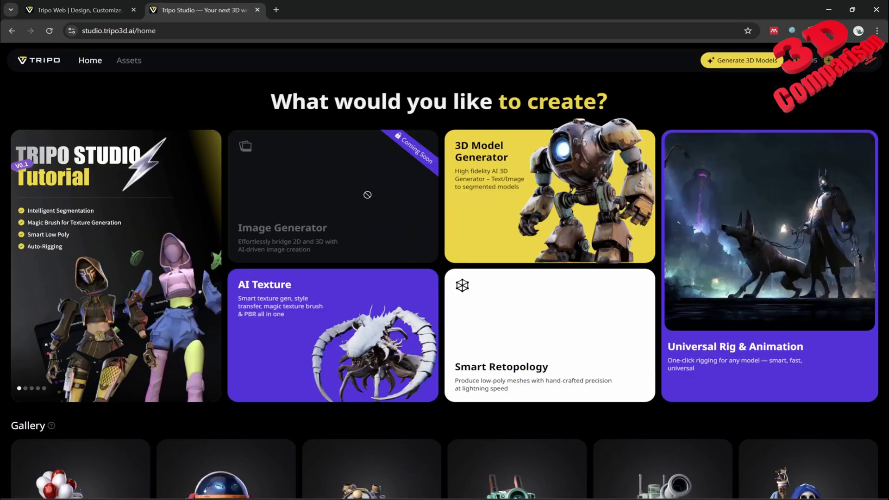